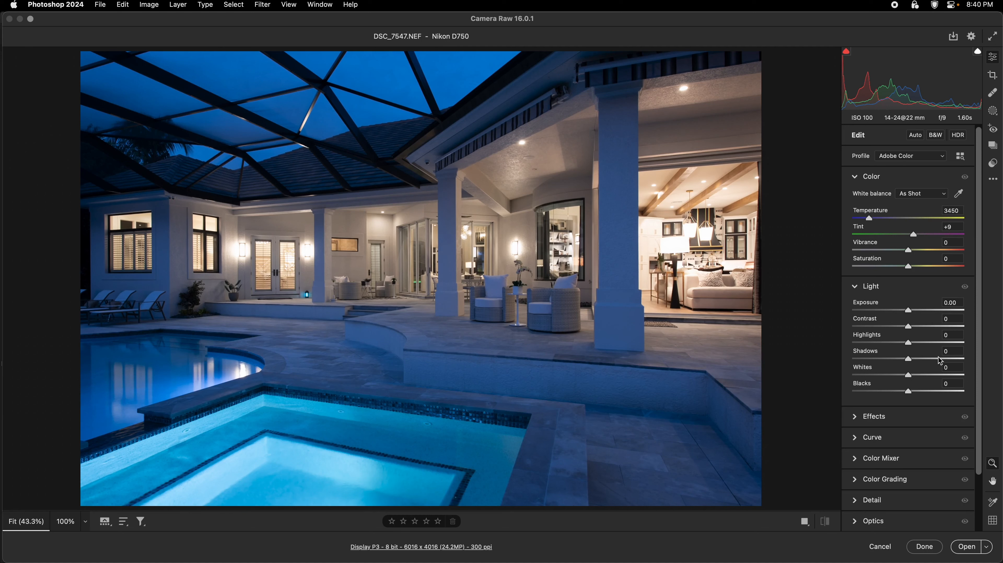
# - Develop DSC_7547.NEF with temperature 3350, vibrance -6, saturation -9, highlights -45 and shadows +55, raise exposure and contrast, and open it in Photoshop
pyautogui.click(885, 343)
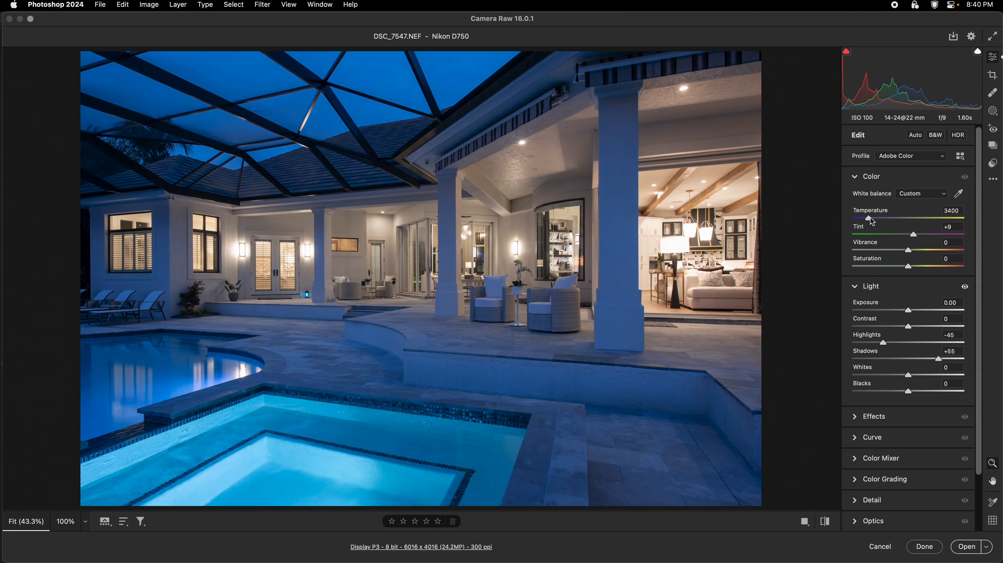
pyautogui.moveTo(912, 267); pyautogui.dragTo(903, 267)
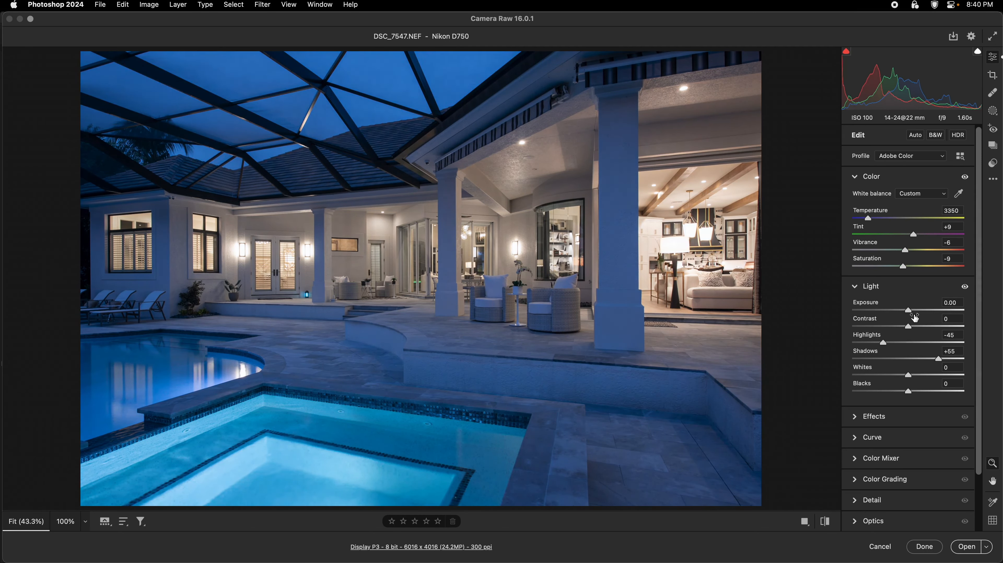
pyautogui.moveTo(928, 326); pyautogui.dragTo(915, 314)
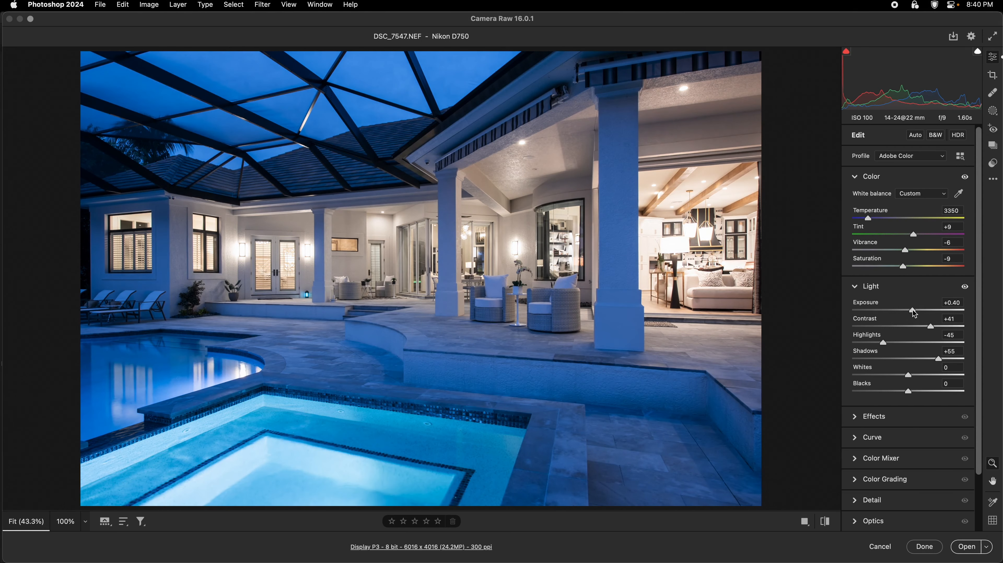
pyautogui.moveTo(886, 346); pyautogui.dragTo(935, 326)
pyautogui.click(963, 548)
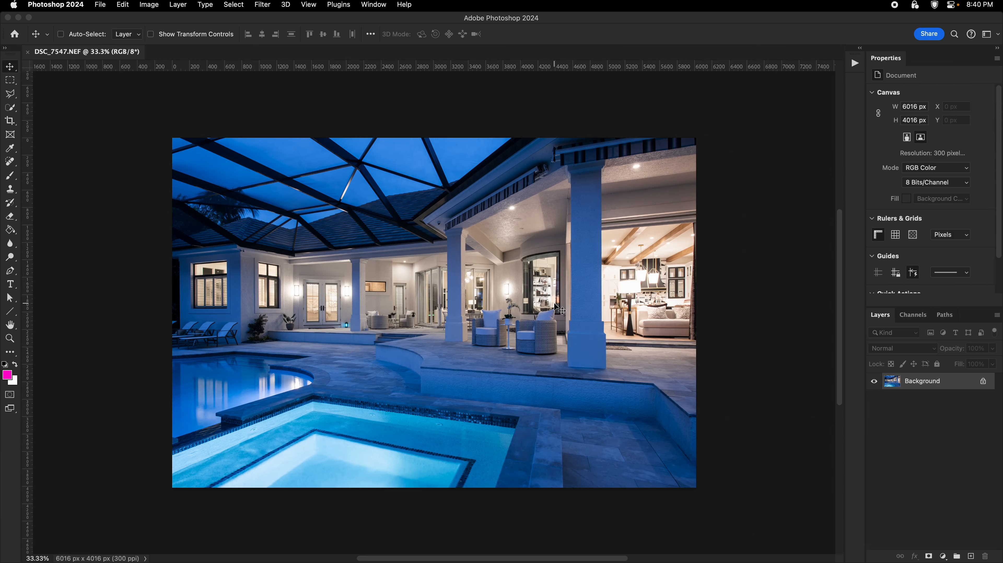
# - Save the opened photo as ExteriorBack.psd in the Psd folder, in Photoshop format
pyautogui.press('super+shift+s')
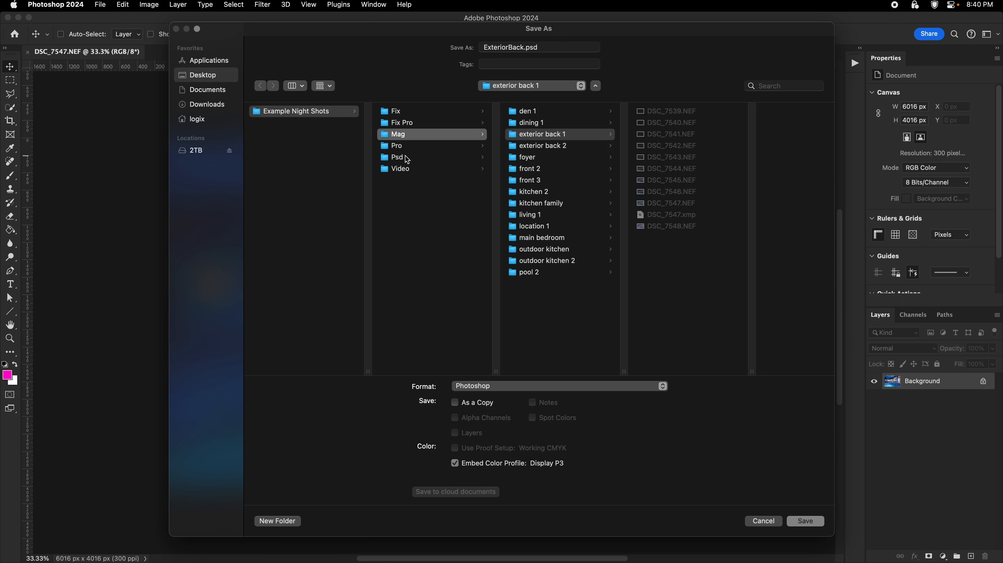
pyautogui.click(397, 156)
pyautogui.click(792, 519)
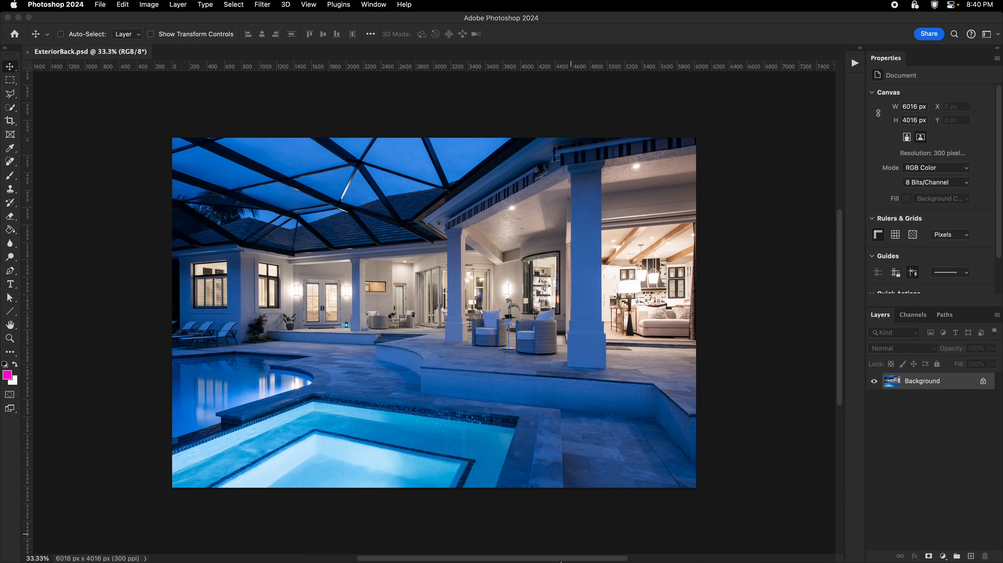
# - Switch to Bridge, compare the bracketed exposures next to DSC_7547.NEF in full-screen preview, and open DSC_7546.NEF in Camera Raw
pyautogui.click(540, 540)
pyautogui.press('space')
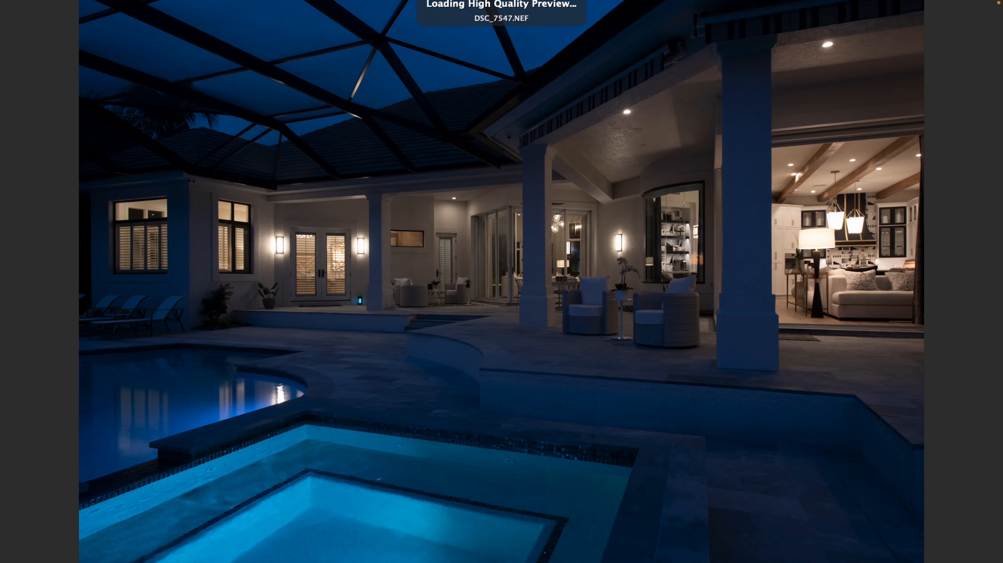
pyautogui.press('Right')
pyautogui.press('Left')
pyautogui.press('Right')
pyautogui.press('Left')
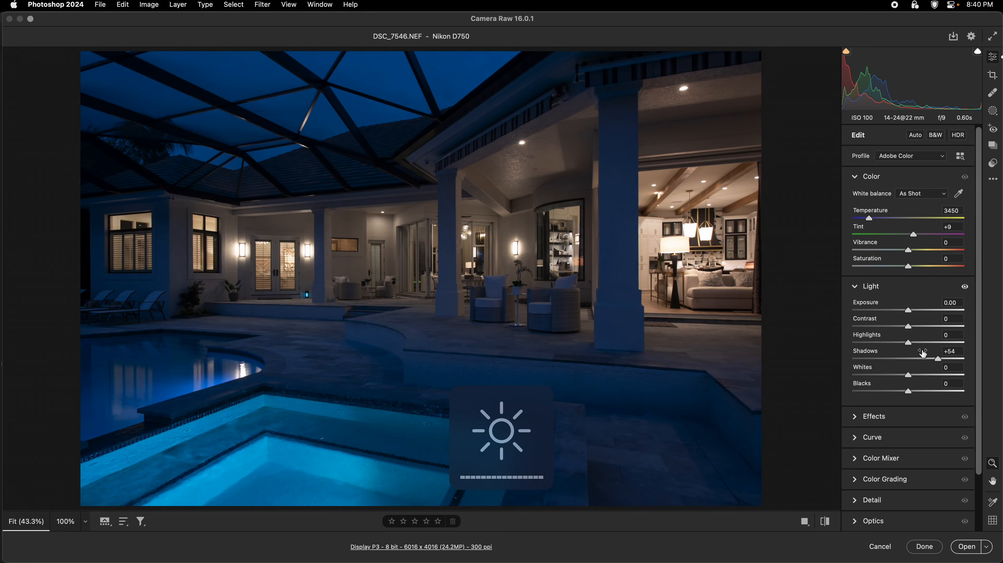
# - Set DSC_7546.NEF to temperature 3300, tint +14, vibrance -4, saturation -6, exposure +0.90, contrast +13, highlights -67 and shadows +54
pyautogui.moveTo(908, 342); pyautogui.dragTo(878, 342)
pyautogui.click(676, 248)
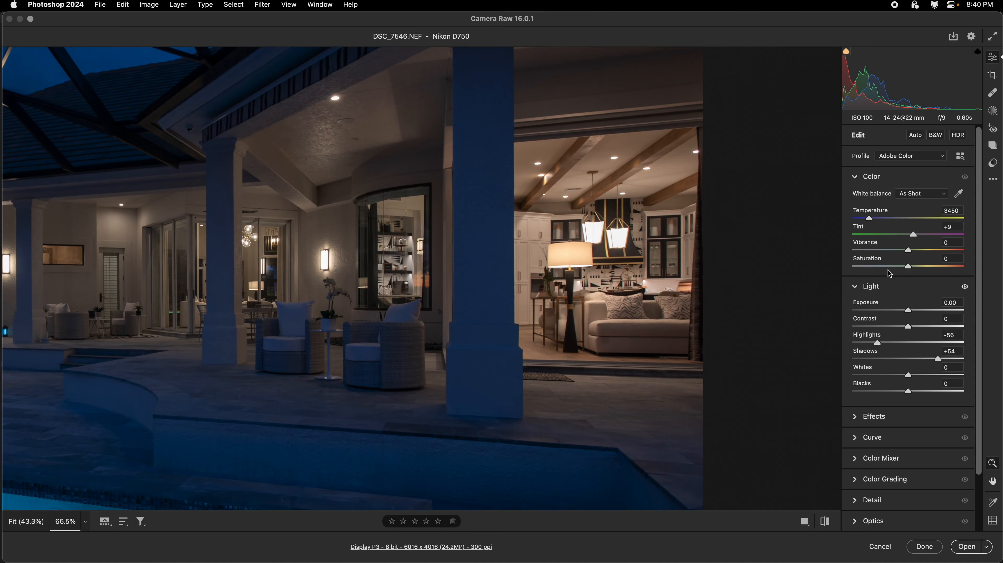
pyautogui.moveTo(913, 312); pyautogui.dragTo(920, 311)
pyautogui.moveTo(870, 218); pyautogui.dragTo(868, 218)
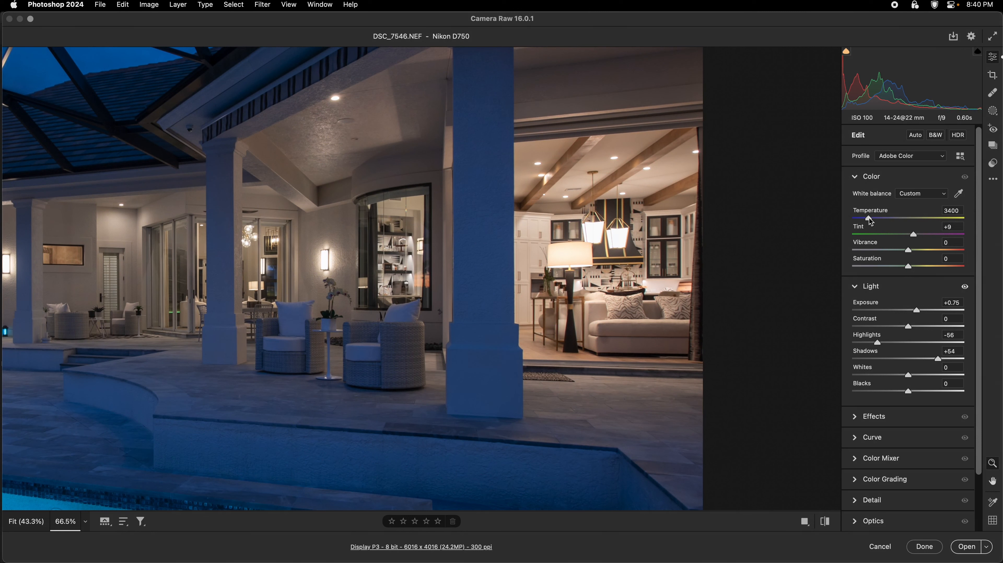
pyautogui.moveTo(877, 341); pyautogui.dragTo(876, 340)
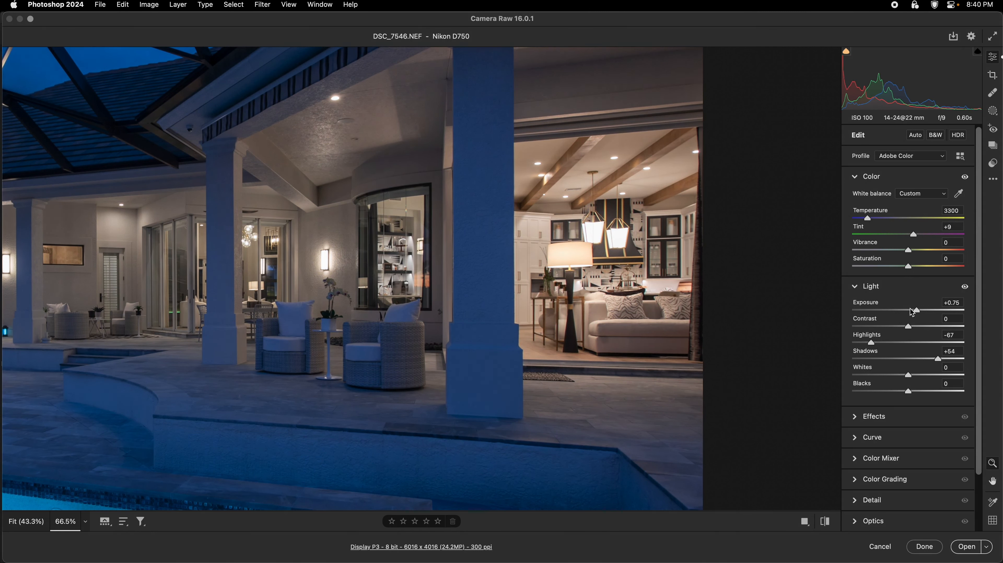
pyautogui.moveTo(917, 312); pyautogui.dragTo(918, 310)
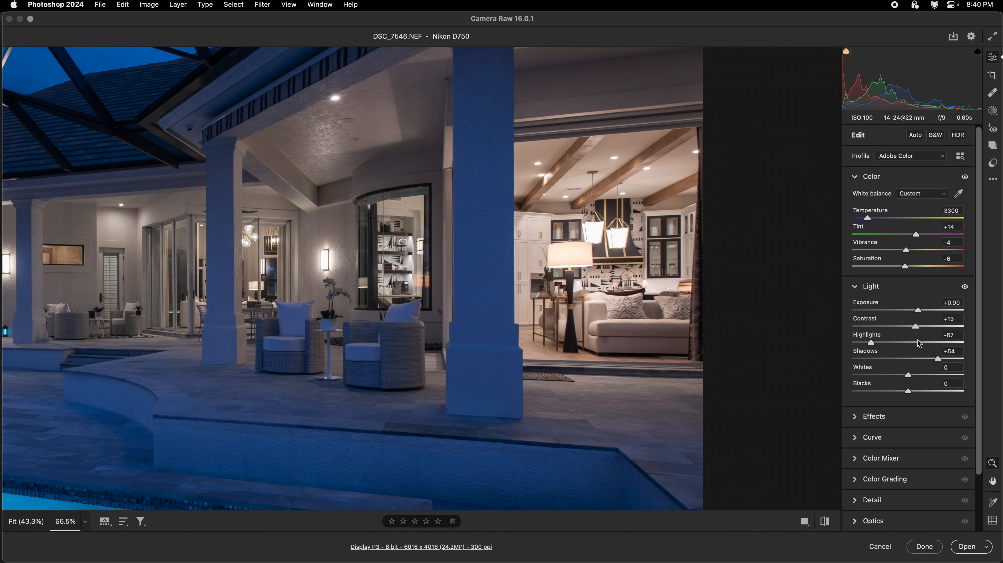
# - Open the developed DSC_7546 photo, bring it into ExteriorBack.psd as an aligned layer above the background, and save
pyautogui.click(958, 546)
pyautogui.moveTo(259, 52); pyautogui.dragTo(294, 183)
pyautogui.moveTo(329, 214); pyautogui.dragTo(311, 147)
pyautogui.moveTo(339, 166); pyautogui.dragTo(333, 188)
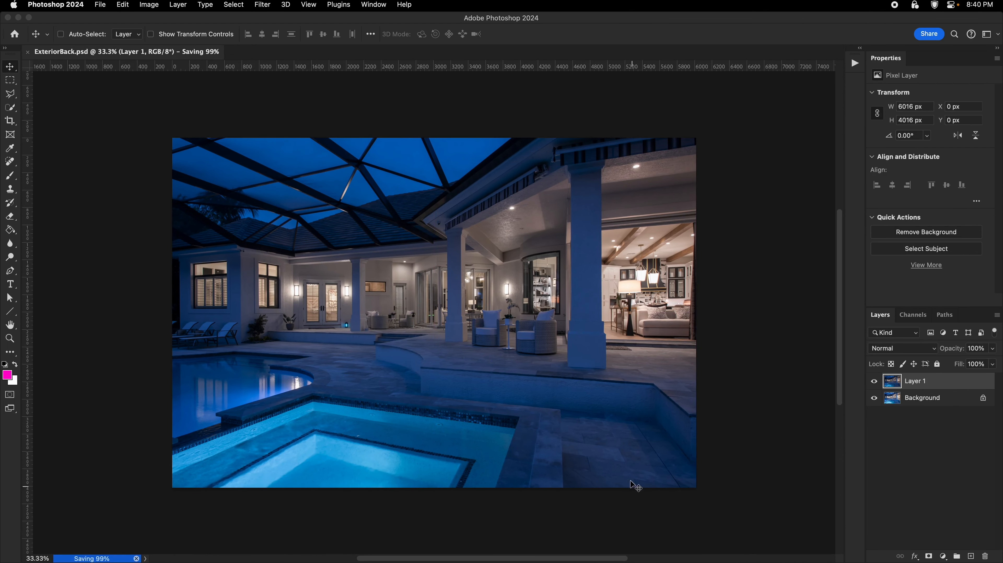
# - Switch to Bridge, preview the darker exposures full screen, and open DSC_7544.NEF in Camera Raw
pyautogui.click(551, 545)
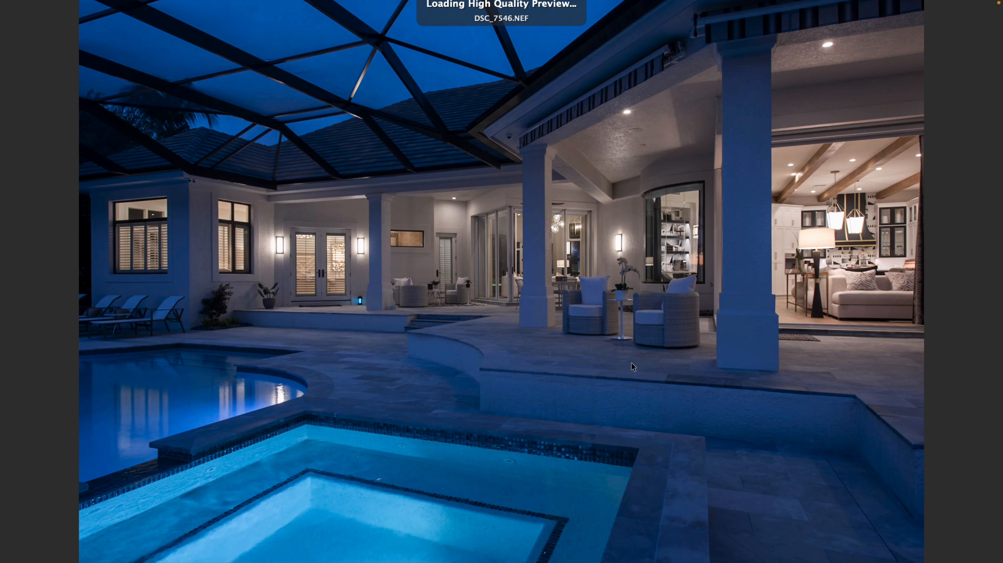
pyautogui.press('Left')
pyautogui.press('Left')
pyautogui.press('space')
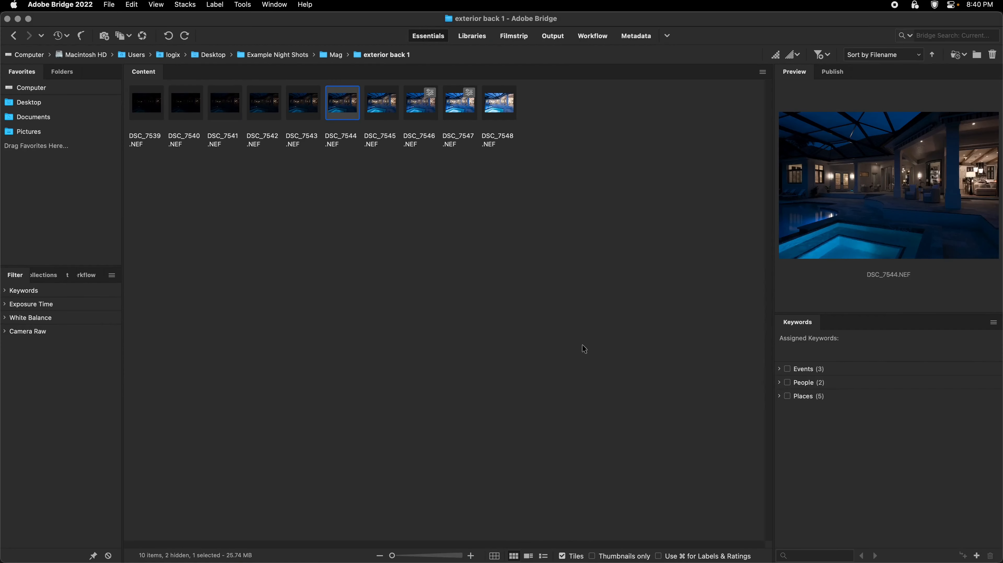
pyautogui.press('Return')
pyautogui.press('F2')
# - Set DSC_7544.NEF to temperature 2900, exposure +0.55, contrast +25, highlights -66 and shadows +49, judging the wall lights up close
pyautogui.moveTo(318, 252); pyautogui.dragTo(521, 300)
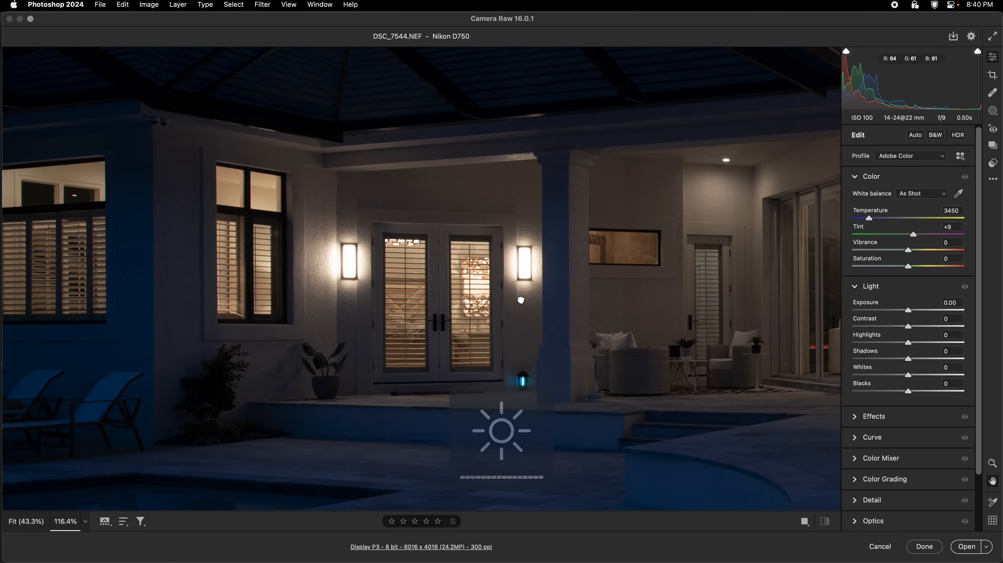
pyautogui.scroll(3, 586, 286)
pyautogui.moveTo(907, 343); pyautogui.dragTo(884, 343)
pyautogui.moveTo(908, 310); pyautogui.dragTo(917, 310)
pyautogui.moveTo(873, 343); pyautogui.dragTo(915, 312)
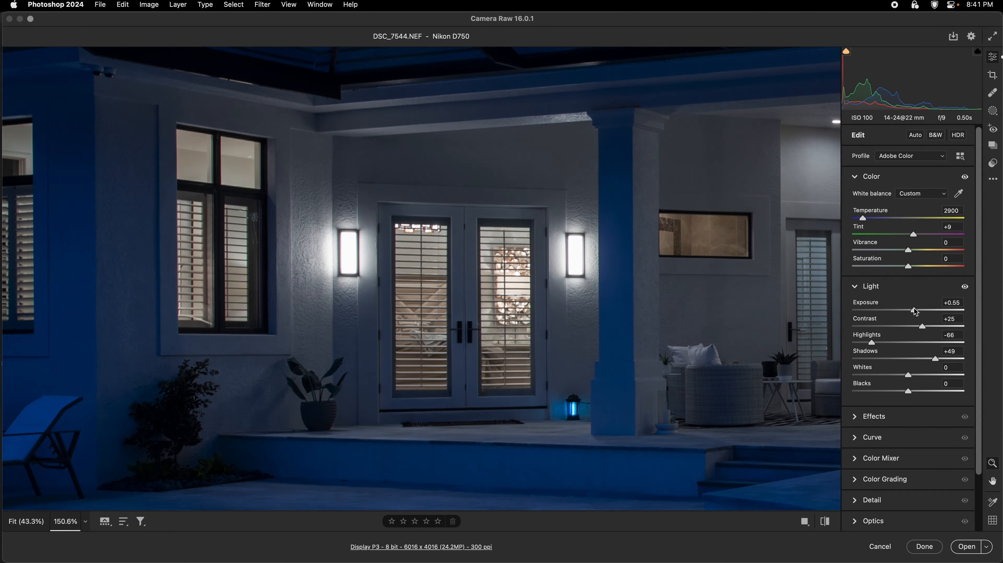
# - Open the developed DSC_7544 photo, bring it into ExteriorBack.psd as the top layer, and save the document
pyautogui.click(965, 544)
pyautogui.moveTo(263, 55); pyautogui.dragTo(268, 154)
pyautogui.press('super+s')
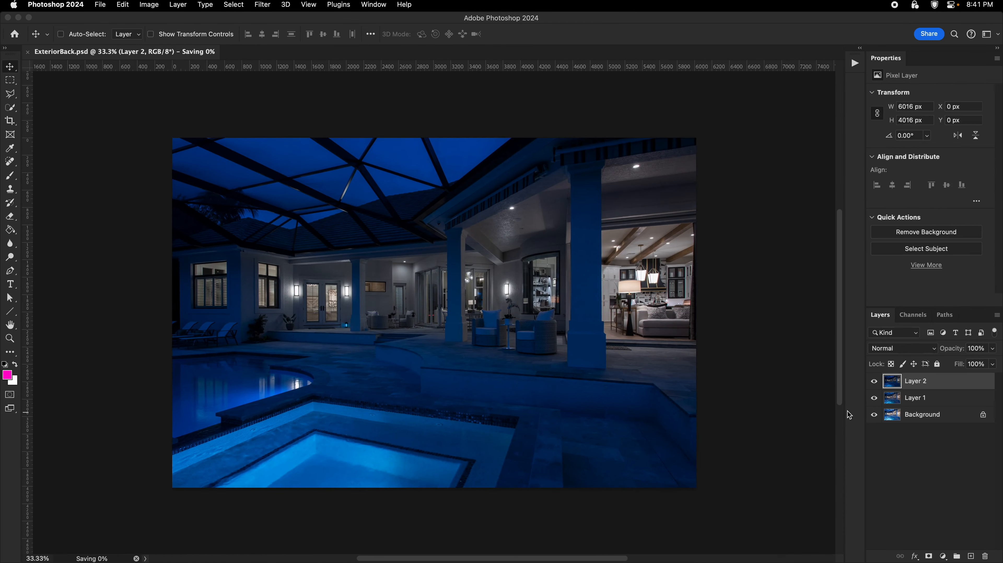
# - Hide Layer 2, add a layer mask to Layer 1, and fill the mask with black
pyautogui.click(874, 381)
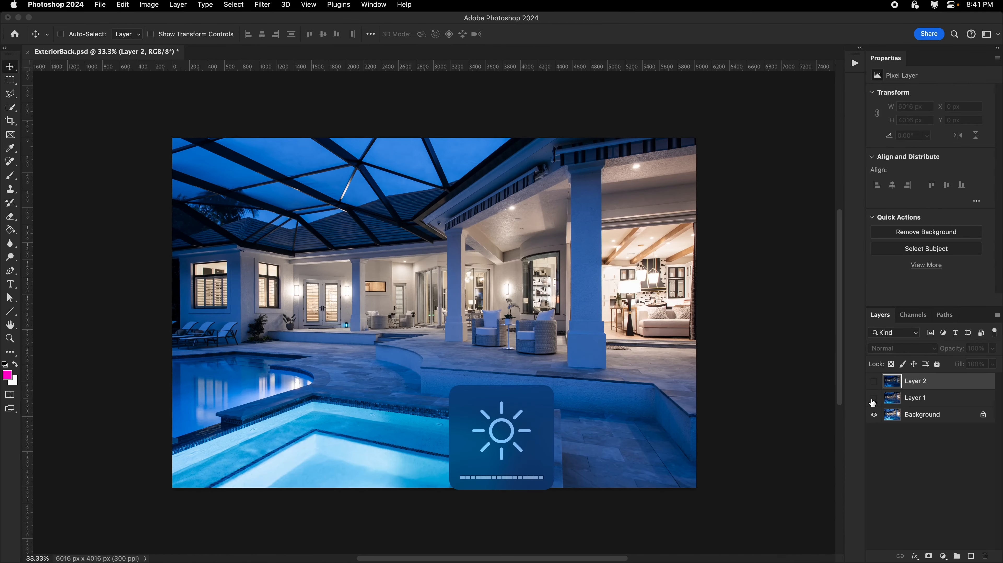
pyautogui.click(929, 402)
pyautogui.click(928, 555)
pyautogui.press('g')
pyautogui.press('b')
pyautogui.press('x')
pyautogui.press('g')
pyautogui.press('x')
pyautogui.click(588, 308)
# - Paint white on Layer 1's mask with a large soft brush at 30% opacity, sweeping over the patio and pool
pyautogui.press('b')
pyautogui.rightClick(589, 298)
pyautogui.press('Return')
pyautogui.press('x')
pyautogui.moveTo(504, 273)
pyautogui.mouseDown()
pyautogui.moveTo(634, 271)
pyautogui.moveTo(596, 318)
pyautogui.moveTo(421, 185)
pyautogui.moveTo(120, 408)
pyautogui.mouseUp()
pyautogui.moveTo(325, 361); pyautogui.dragTo(293, 376)
# - Shrink the brush and paint more white on Layer 1's mask over the pool water, lit patio walls and seating area
pyautogui.press('[')
pyautogui.press('[')
pyautogui.press('[')
pyautogui.press('[')
pyautogui.press('[')
pyautogui.press('[')
pyautogui.press('[')
pyautogui.press('[')
pyautogui.moveTo(656, 283)
pyautogui.keyDown('super'); pyautogui.mouseDown()
pyautogui.moveTo(694, 283)
pyautogui.moveTo(615, 304)
pyautogui.mouseUp(); pyautogui.keyUp('super')
pyautogui.moveTo(241, 472)
pyautogui.mouseDown()
pyautogui.moveTo(318, 481)
pyautogui.moveTo(290, 477)
pyautogui.mouseUp()
pyautogui.moveTo(352, 314); pyautogui.dragTo(491, 309)
pyautogui.keyDown('ctrl'); pyautogui.keyDown('alt'); pyautogui.moveTo(639, 277); pyautogui.dragTo(581, 289); pyautogui.keyUp('alt'); pyautogui.keyUp('ctrl')
pyautogui.moveTo(474, 335); pyautogui.dragTo(524, 333)
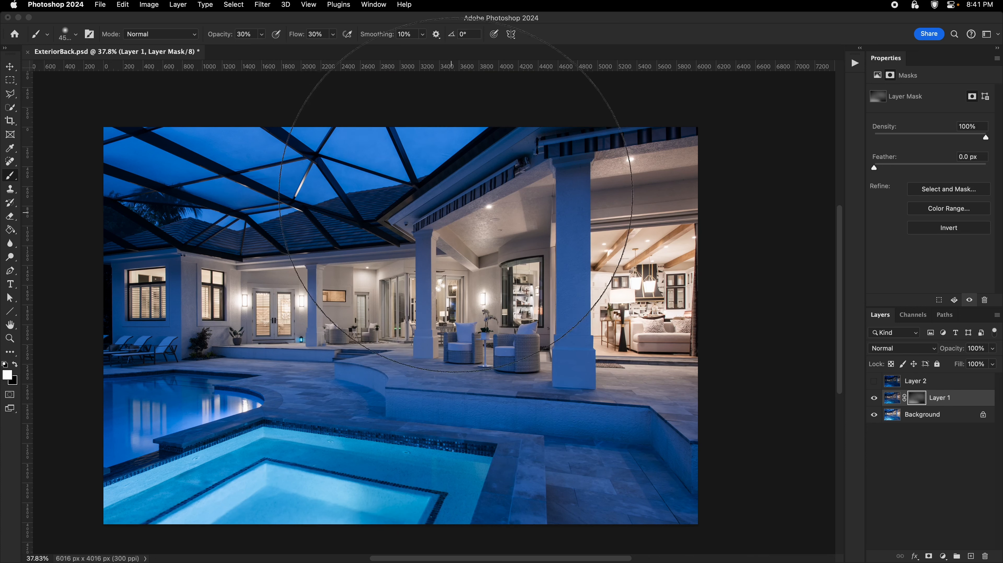
# - Undo the last stroke, paint Layer 1's mask across the pool and deck instead, and compare the image with Layer 1 off and on
pyautogui.moveTo(272, 440); pyautogui.dragTo(159, 439)
pyautogui.press('super+z')
pyautogui.press('[')
pyautogui.moveTo(36, 503)
pyautogui.mouseDown()
pyautogui.moveTo(206, 502)
pyautogui.moveTo(770, 404)
pyautogui.mouseUp()
pyautogui.click(874, 398)
pyautogui.click(874, 398)
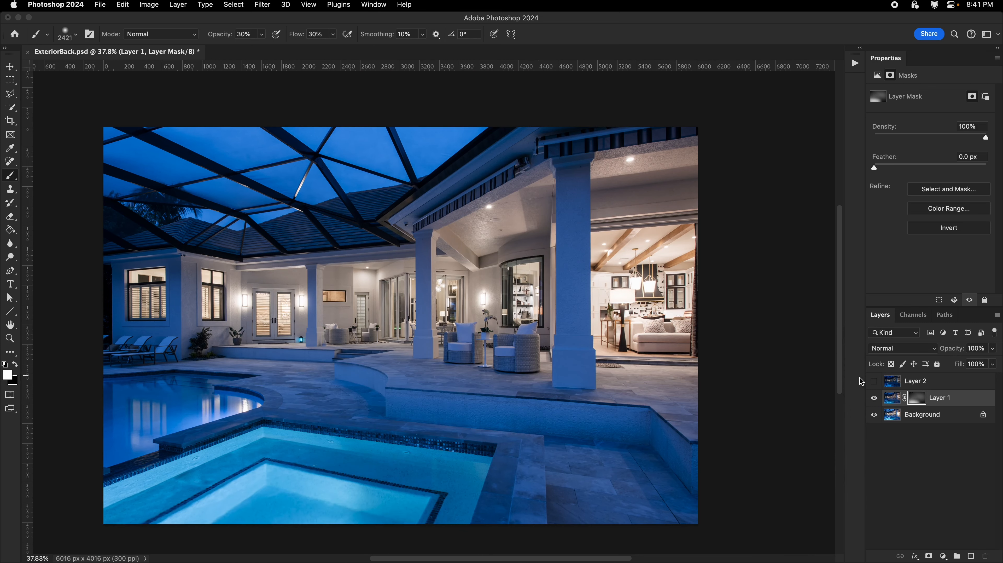
# - Show Layer 2, add a layer mask to it, and fill the mask with black
pyautogui.click(874, 381)
pyautogui.click(913, 383)
pyautogui.click(929, 556)
pyautogui.press('g')
pyautogui.press('x')
pyautogui.click(378, 298)
pyautogui.press('b')
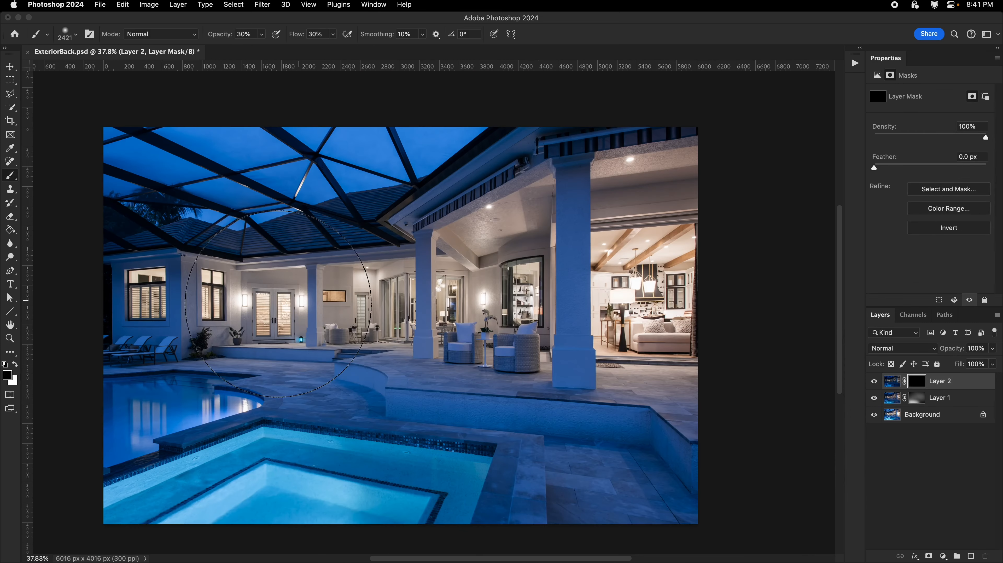
# - Paint white on Layer 2's mask over the two wall lights beside the French doors, varying the brush size up to 322 px
pyautogui.press('x')
pyautogui.press('super+space')
pyautogui.keyDown('super'); pyautogui.click(265, 306); pyautogui.keyUp('super')
pyautogui.keyDown('super'); pyautogui.click(265, 306); pyautogui.keyUp('super')
pyautogui.moveTo(277, 303); pyautogui.dragTo(122, 307)
pyautogui.click(243, 295)
pyautogui.keyDown('ctrl'); pyautogui.keyDown('alt'); pyautogui.moveTo(329, 298); pyautogui.dragTo(310, 301); pyautogui.keyUp('alt'); pyautogui.keyUp('ctrl')
pyautogui.keyDown('ctrl'); pyautogui.keyDown('alt'); pyautogui.moveTo(215, 303); pyautogui.dragTo(288, 300); pyautogui.keyUp('alt'); pyautogui.keyUp('ctrl')
pyautogui.moveTo(343, 278)
pyautogui.keyDown('super'); pyautogui.mouseDown()
pyautogui.moveTo(368, 290)
pyautogui.moveTo(316, 335)
pyautogui.moveTo(284, 304)
pyautogui.moveTo(357, 298)
pyautogui.mouseUp(); pyautogui.keyUp('super')
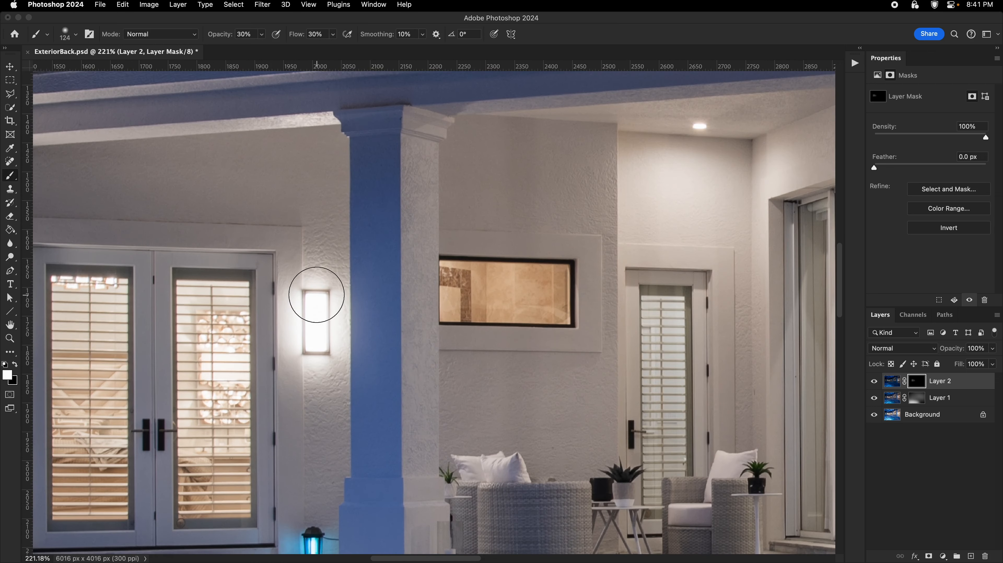
pyautogui.keyDown('ctrl'); pyautogui.keyDown('alt'); pyautogui.moveTo(335, 315); pyautogui.dragTo(371, 315); pyautogui.keyUp('alt'); pyautogui.keyUp('ctrl')
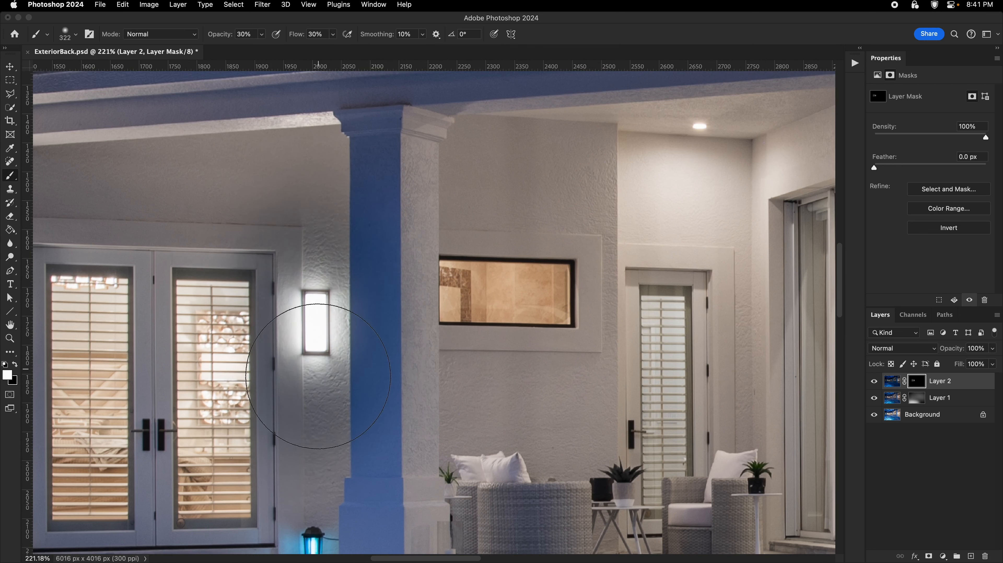
# - Inspect the blended wall lights by the French doors up close and from afar, and undo the last mask painting
pyautogui.scroll(-5, 355, 319)
pyautogui.press('v')
pyautogui.scroll(5, 355, 319)
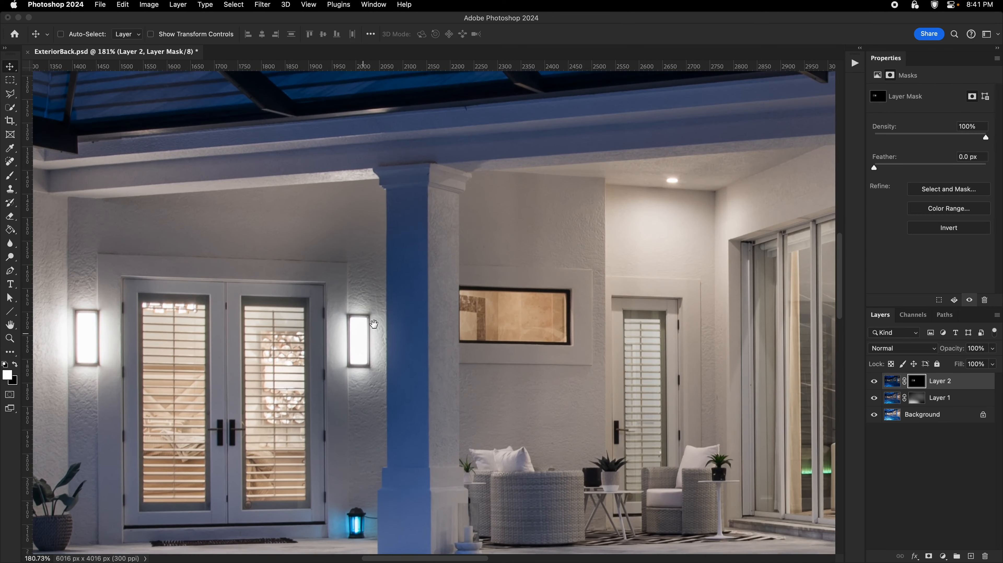
pyautogui.press('z')
pyautogui.press('v')
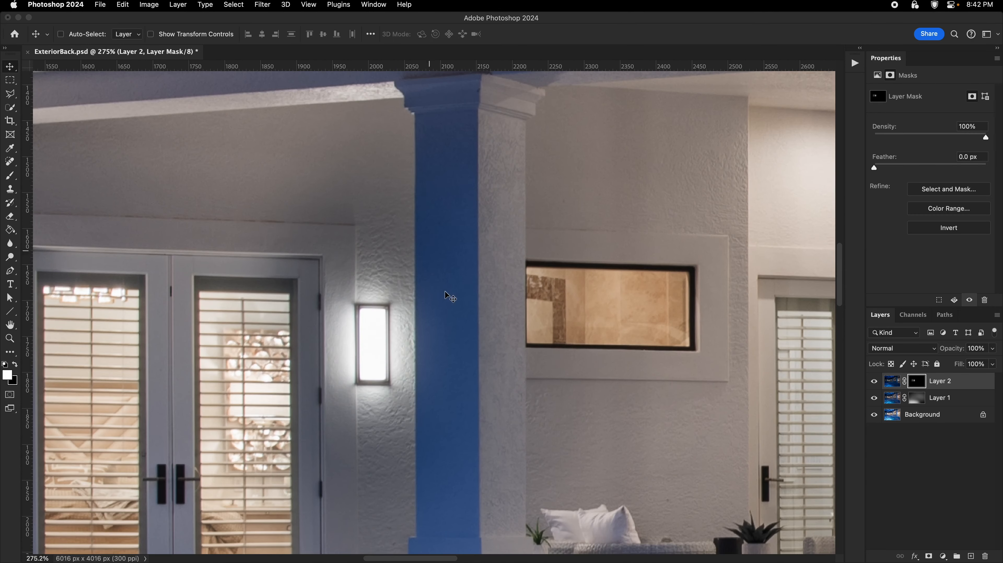
pyautogui.scroll(-5, 390, 392)
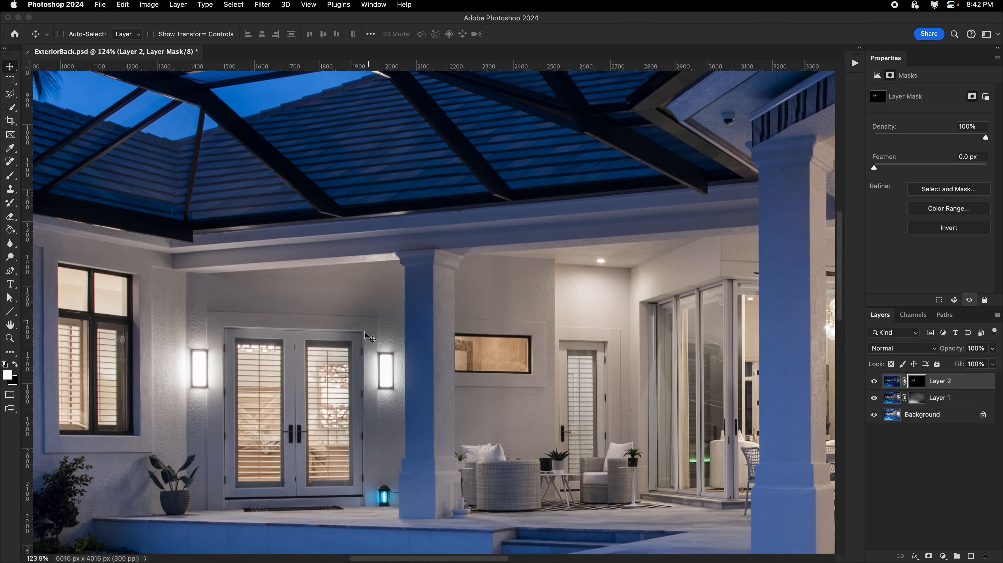
pyautogui.press('b')
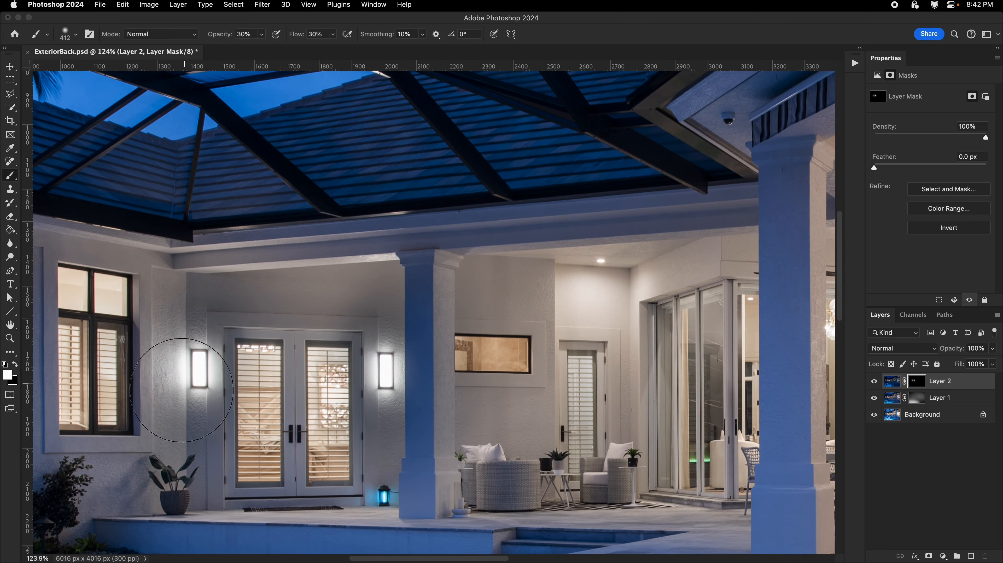
pyautogui.press('super+z')
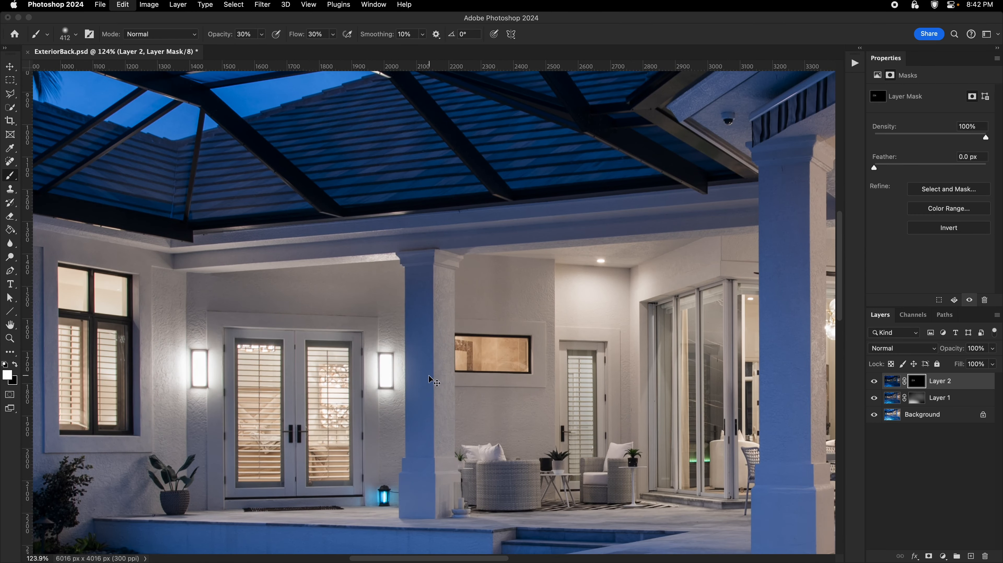
# - Repaint Layer 2's mask around the wall light beside the column, using 180 px and 328 px brushes
pyautogui.scroll(3, 418, 365)
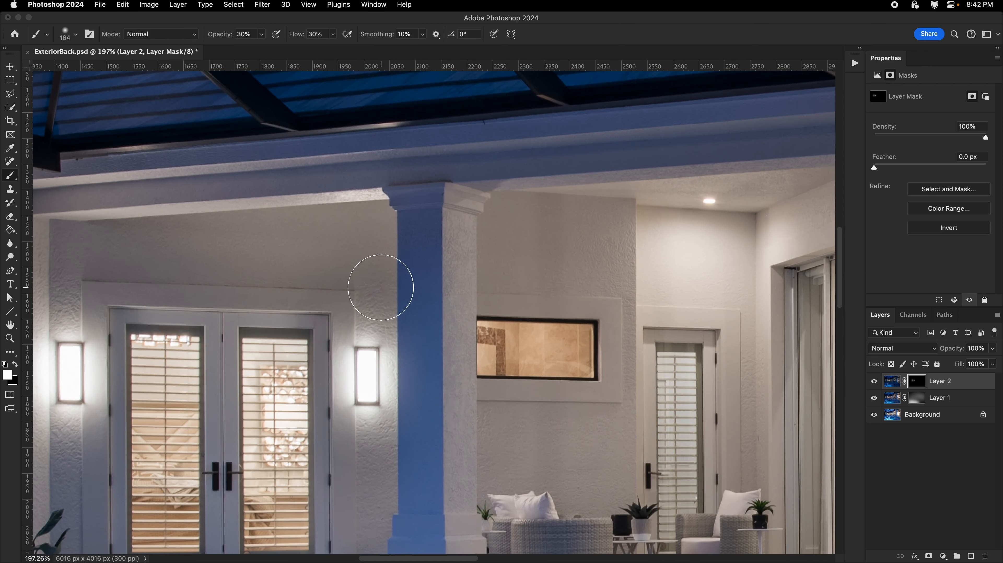
pyautogui.keyDown('ctrl'); pyautogui.keyDown('alt'); pyautogui.moveTo(366, 344); pyautogui.dragTo(378, 343); pyautogui.keyUp('alt'); pyautogui.keyUp('ctrl')
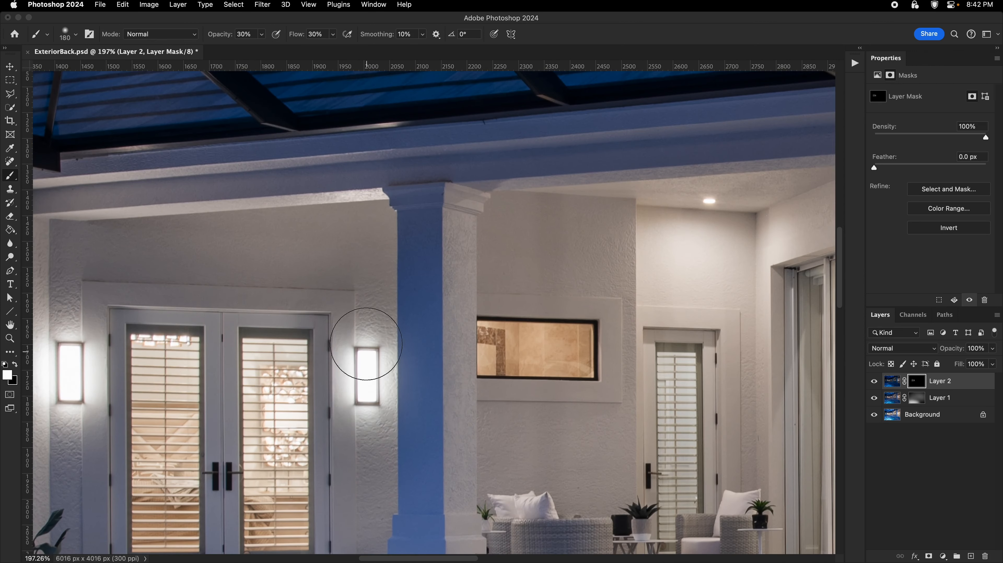
pyautogui.keyDown('ctrl'); pyautogui.keyDown('alt'); pyautogui.moveTo(364, 376); pyautogui.dragTo(418, 380); pyautogui.keyUp('alt'); pyautogui.keyUp('ctrl')
pyautogui.moveTo(383, 317)
pyautogui.mouseDown()
pyautogui.moveTo(364, 412)
pyautogui.moveTo(376, 274)
pyautogui.mouseUp()
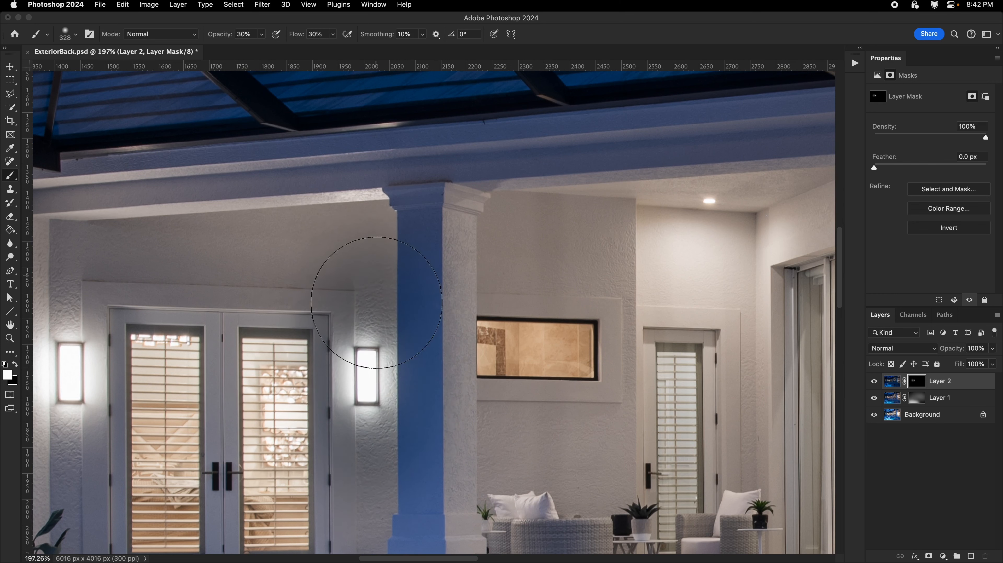
# - Try painting white on Layer 2's mask over the patio seating area with large soft brushes up to 1669 px
pyautogui.press('z')
pyautogui.moveTo(418, 392); pyautogui.dragTo(363, 392)
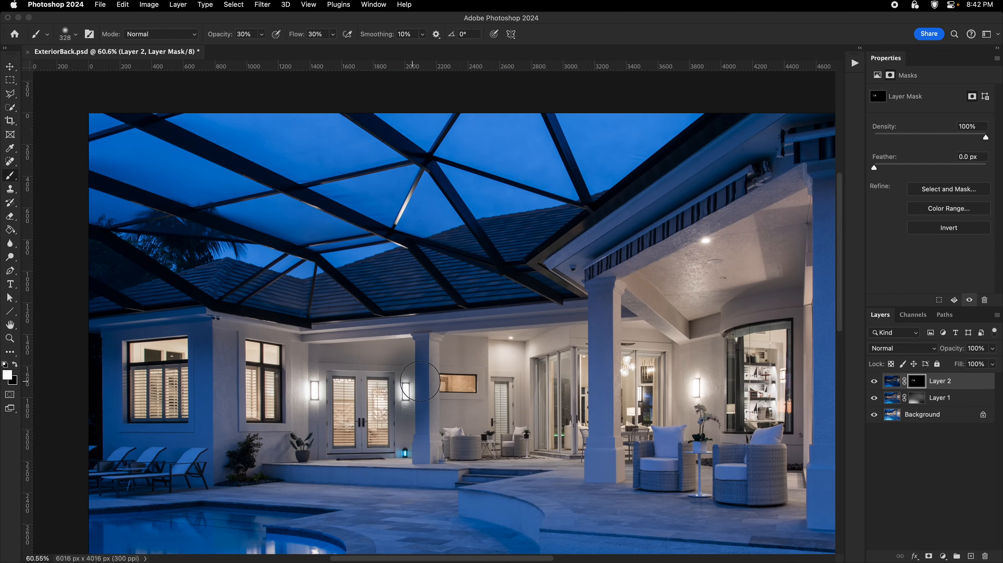
pyautogui.press('z')
pyautogui.moveTo(420, 381); pyautogui.dragTo(437, 378)
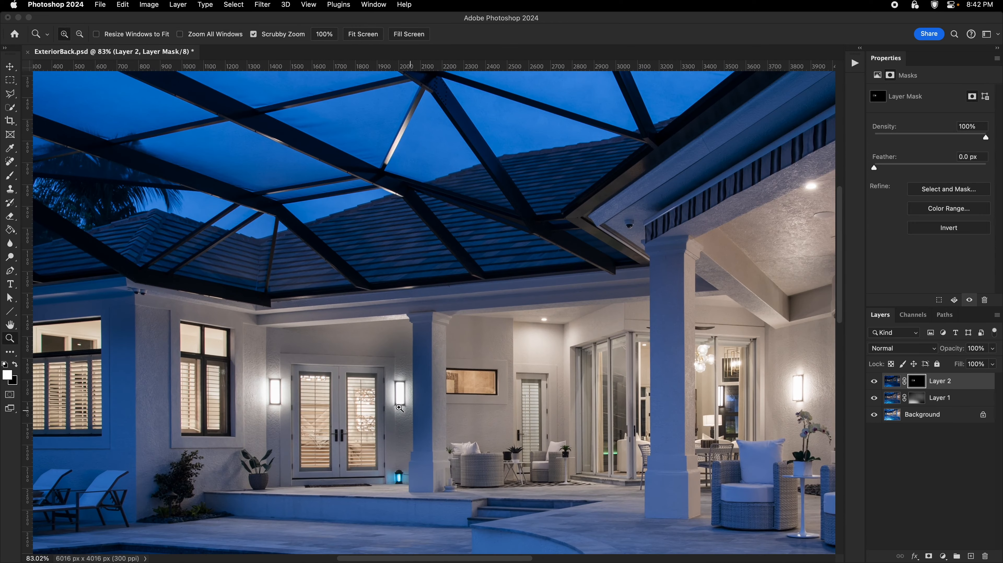
pyautogui.press('b')
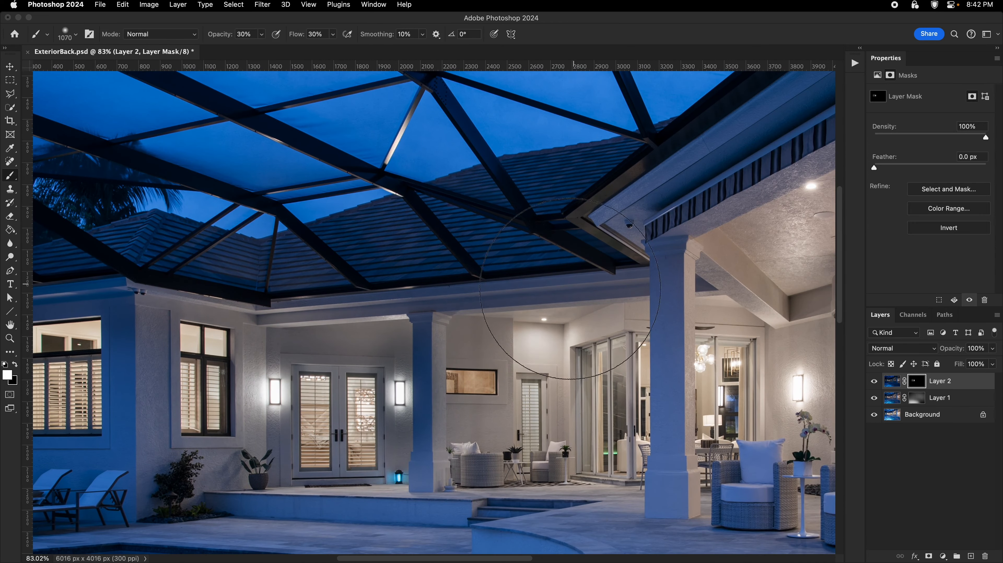
pyautogui.moveTo(567, 374); pyautogui.dragTo(561, 387)
pyautogui.scroll(-1, 562, 387)
pyautogui.hscroll(5, 583, 400)
pyautogui.moveTo(606, 419)
pyautogui.mouseDown()
pyautogui.moveTo(648, 305)
pyautogui.moveTo(611, 305)
pyautogui.mouseUp()
pyautogui.press('z')
pyautogui.moveTo(571, 382); pyautogui.dragTo(601, 382)
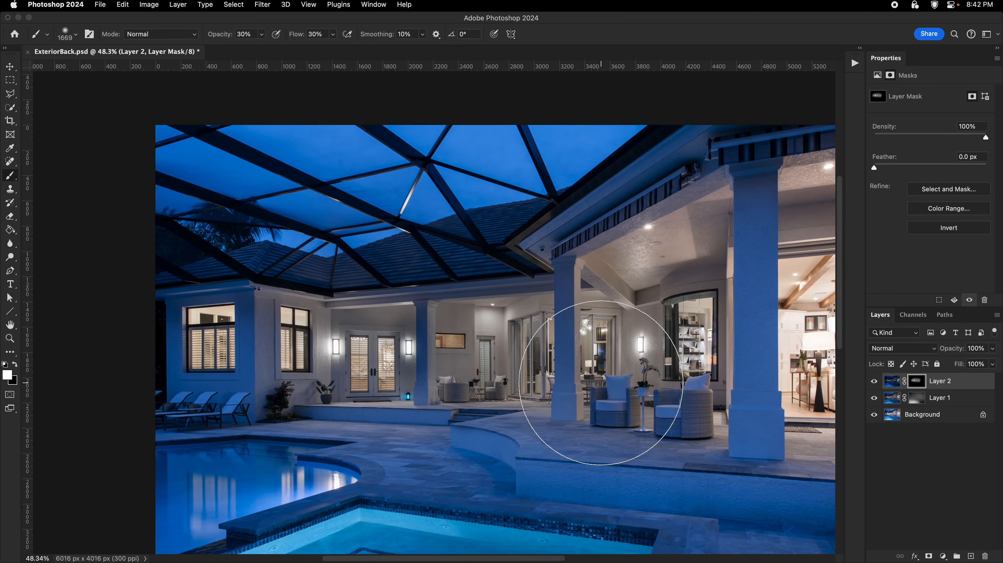
# - Undo the large-brush painting on Layer 2's mask
pyautogui.press('super+z')
pyautogui.press('super+z')
pyautogui.press('super+z')
pyautogui.press('super+z')
pyautogui.press('super+z')
pyautogui.press('super+z')
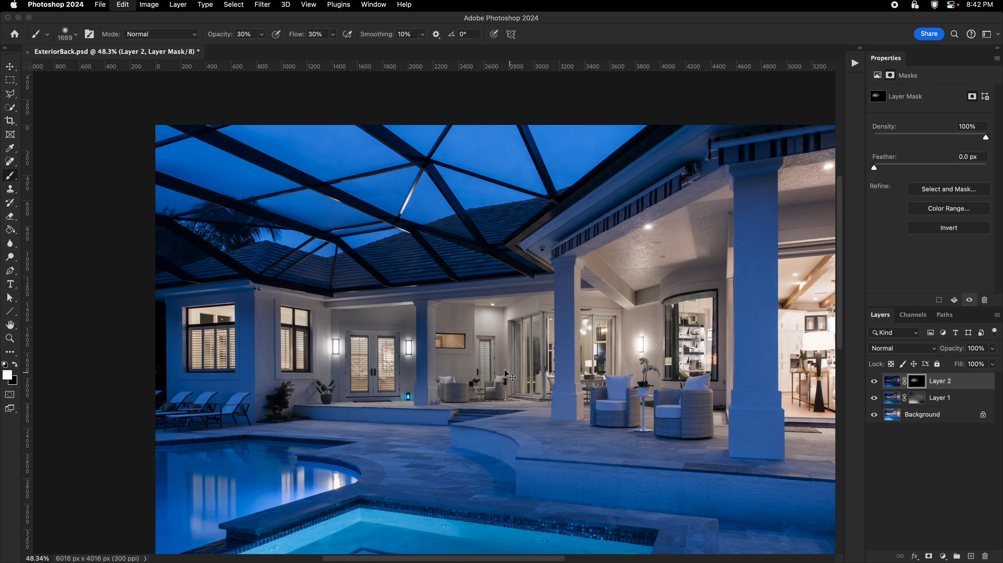
# - Replace Layer 2's mask with a new black one and paint white over the wall light left of the French doors
pyautogui.moveTo(396, 354); pyautogui.dragTo(618, 359)
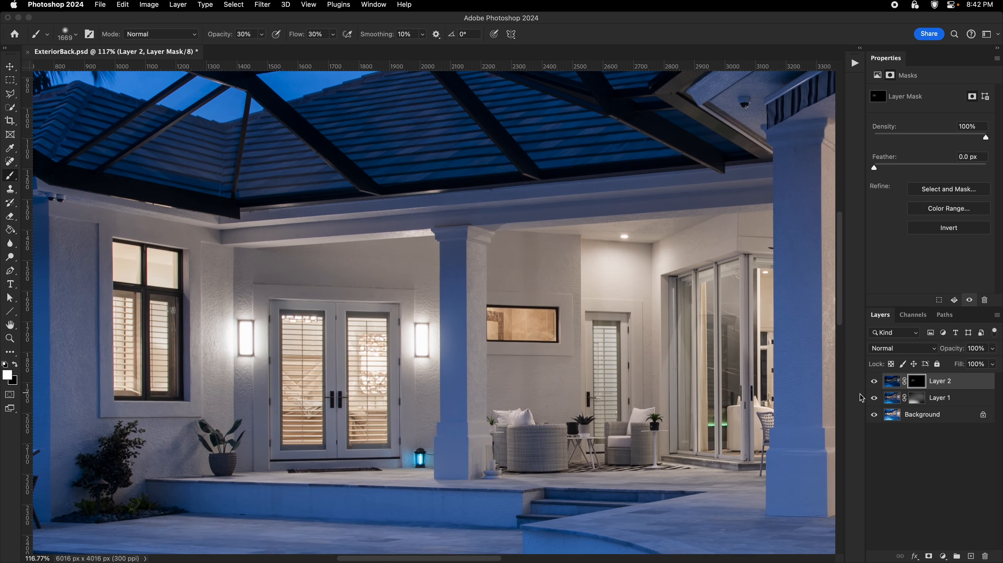
pyautogui.rightClick(926, 383)
pyautogui.click(901, 394)
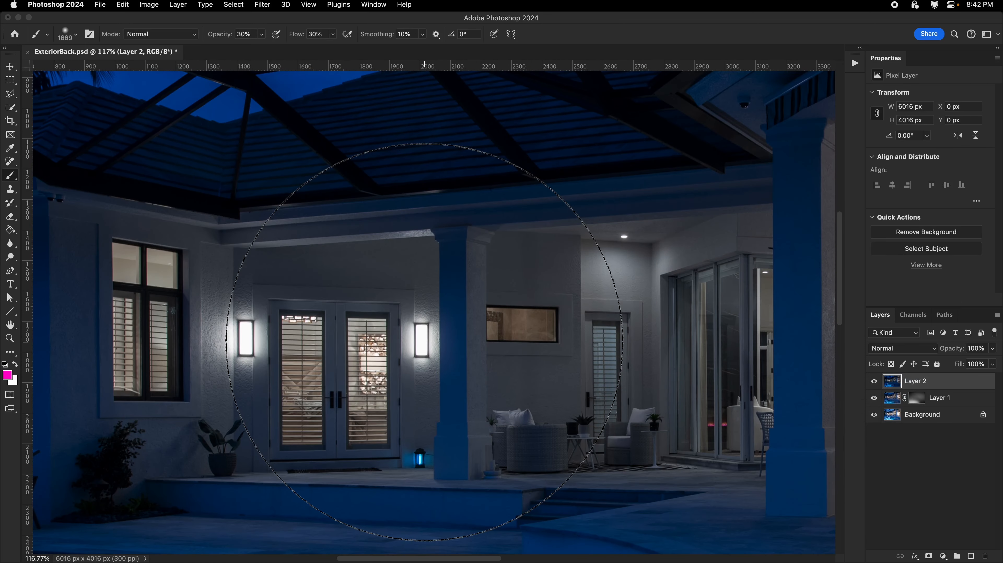
pyautogui.click(931, 556)
pyautogui.press('d')
pyautogui.press('super+i')
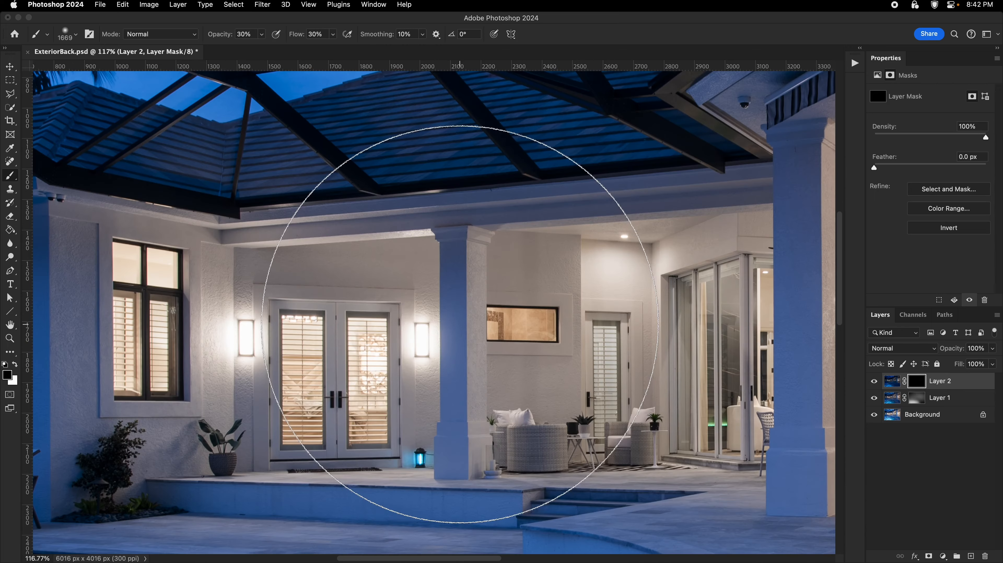
pyautogui.click(238, 343)
pyautogui.moveTo(250, 344)
pyautogui.keyDown('ctrl'); pyautogui.keyDown('alt'); pyautogui.mouseDown()
pyautogui.moveTo(176, 338)
pyautogui.moveTo(356, 339)
pyautogui.mouseUp(); pyautogui.keyUp('alt'); pyautogui.keyUp('ctrl')
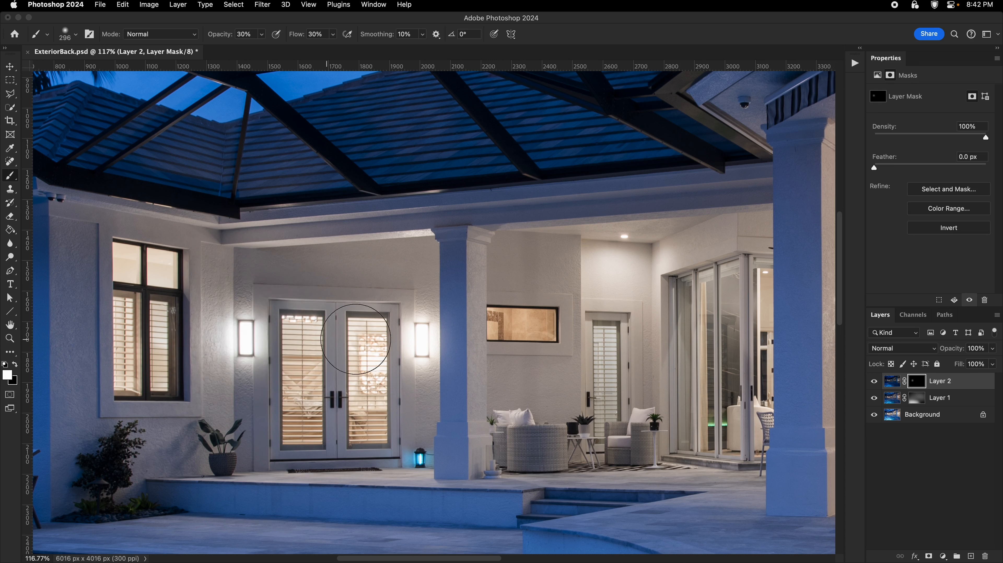
# - Select the French door wall with the Polygonal Lasso, following the ceiling line, the column's inner edge and the floor
pyautogui.click(14, 94)
pyautogui.keyDown('super'); pyautogui.click(393, 295); pyautogui.keyUp('super')
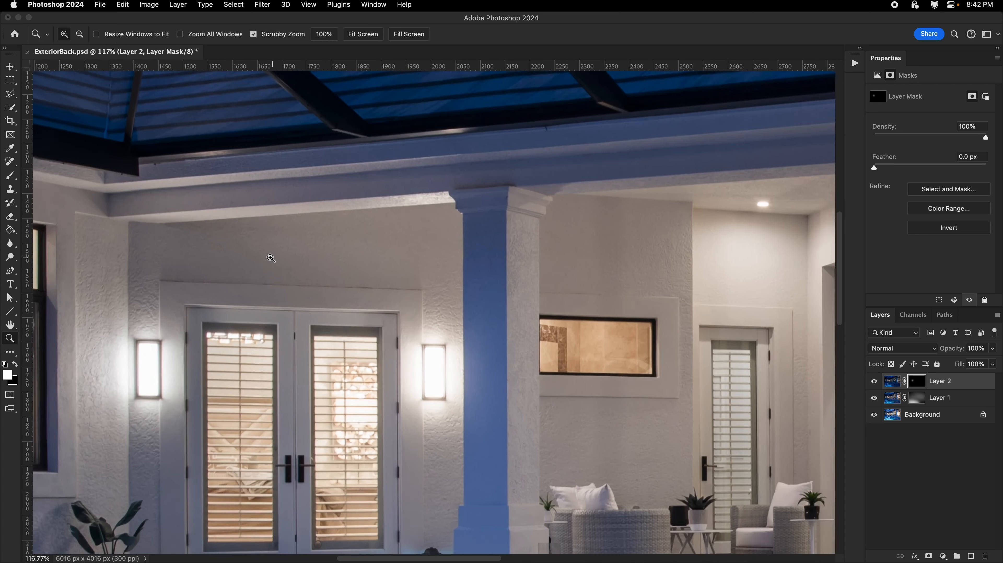
pyautogui.keyDown('super'); pyautogui.click(269, 254); pyautogui.keyUp('super')
pyautogui.keyDown('super'); pyautogui.click(264, 240); pyautogui.keyUp('super')
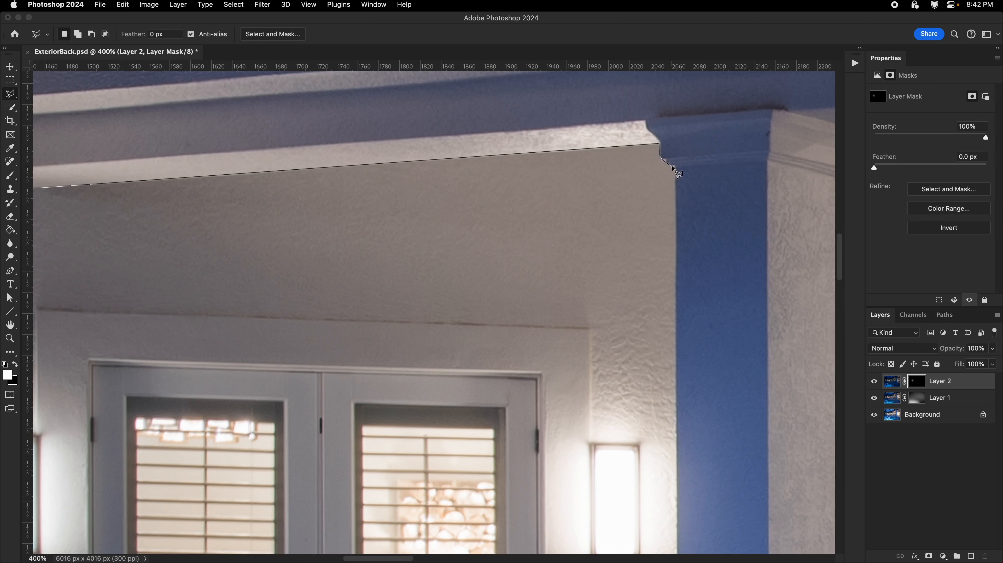
pyautogui.scroll(-3, 678, 245)
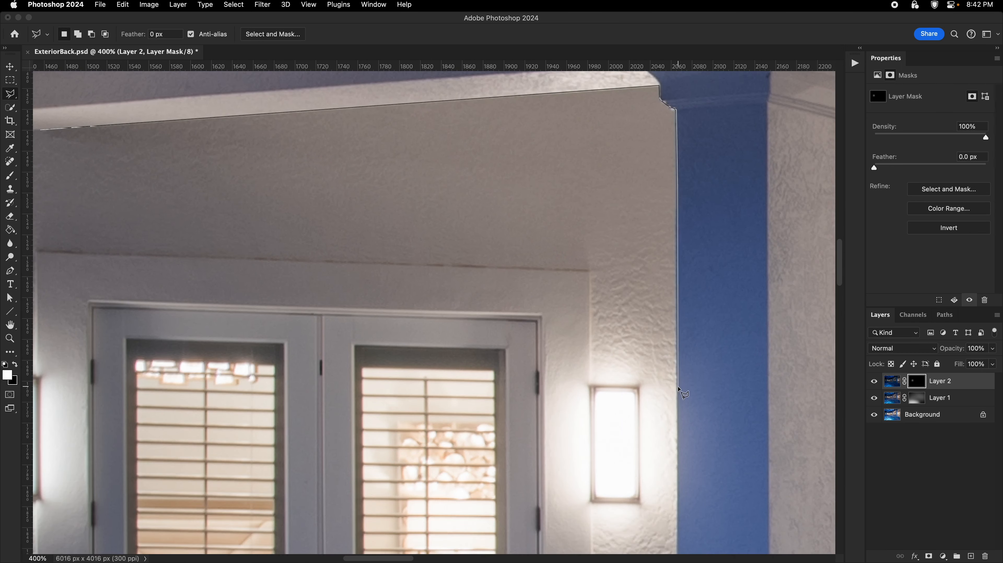
pyautogui.scroll(-10, 677, 392)
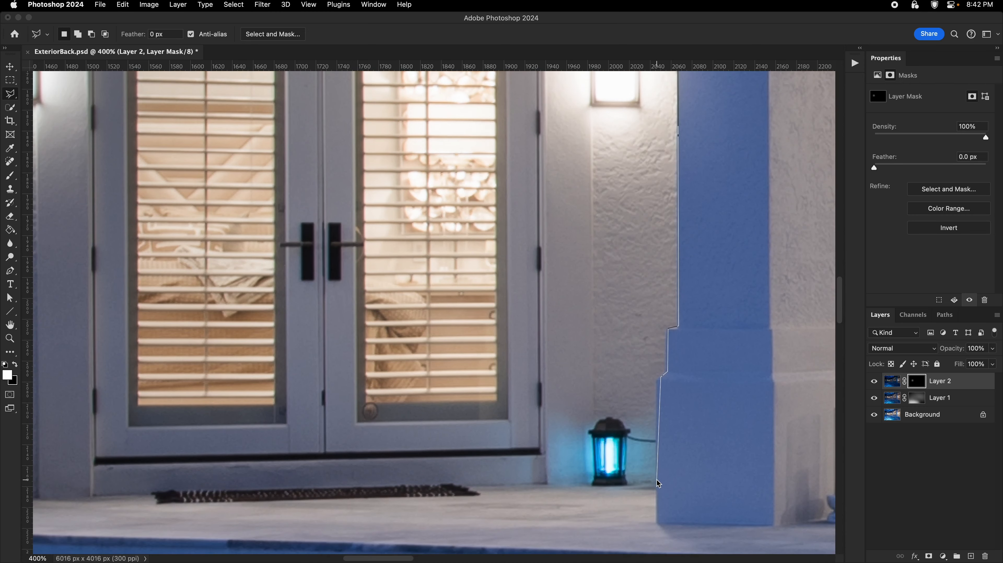
pyautogui.click(656, 480)
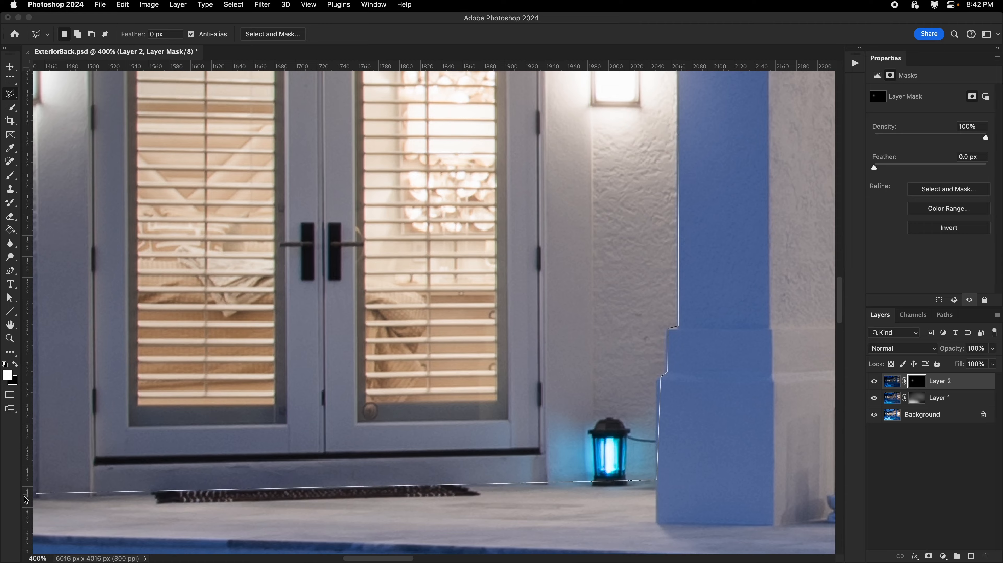
pyautogui.click(74, 500)
pyautogui.hscroll(-15, 75, 500)
pyautogui.doubleClick(256, 316)
pyautogui.moveTo(644, 231)
pyautogui.mouseDown()
pyautogui.moveTo(231, 372)
pyautogui.moveTo(102, 371)
pyautogui.mouseUp()
pyautogui.press('z')
# - Paint white on Layer 2's mask inside the selection around the wall light beside the column with a 337 px brush, and deselect
pyautogui.press('b')
pyautogui.moveTo(411, 271); pyautogui.dragTo(501, 294)
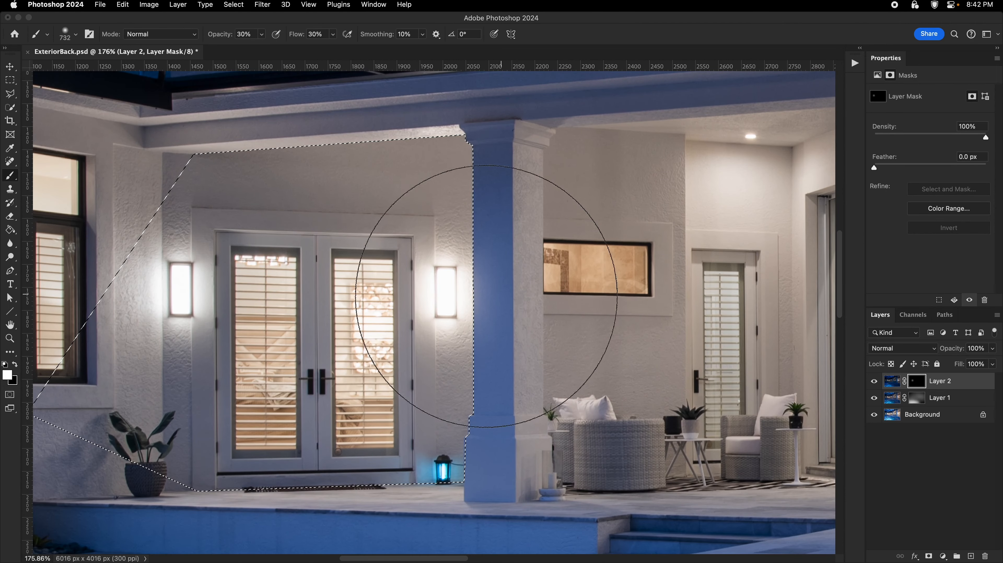
pyautogui.press('v')
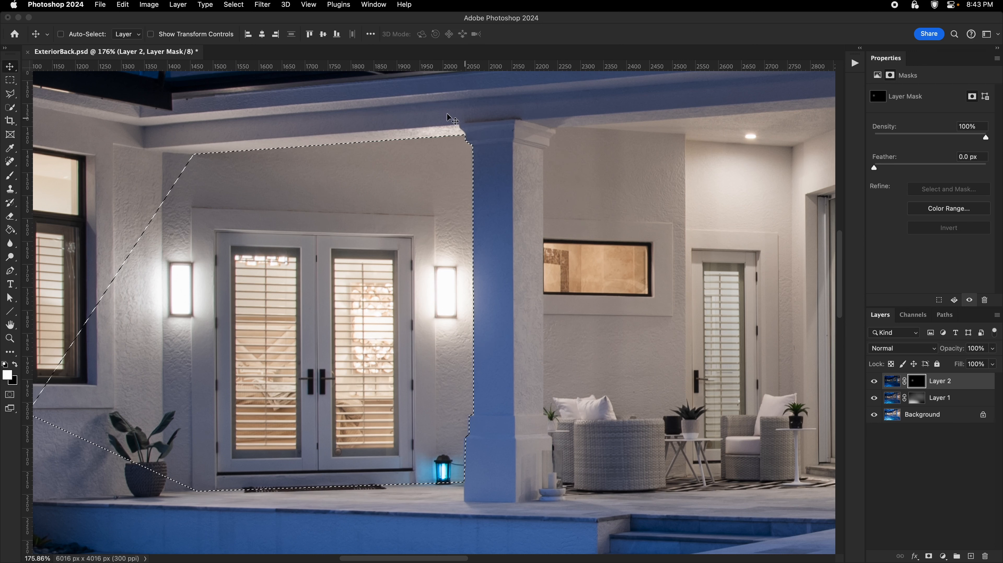
pyautogui.press('b')
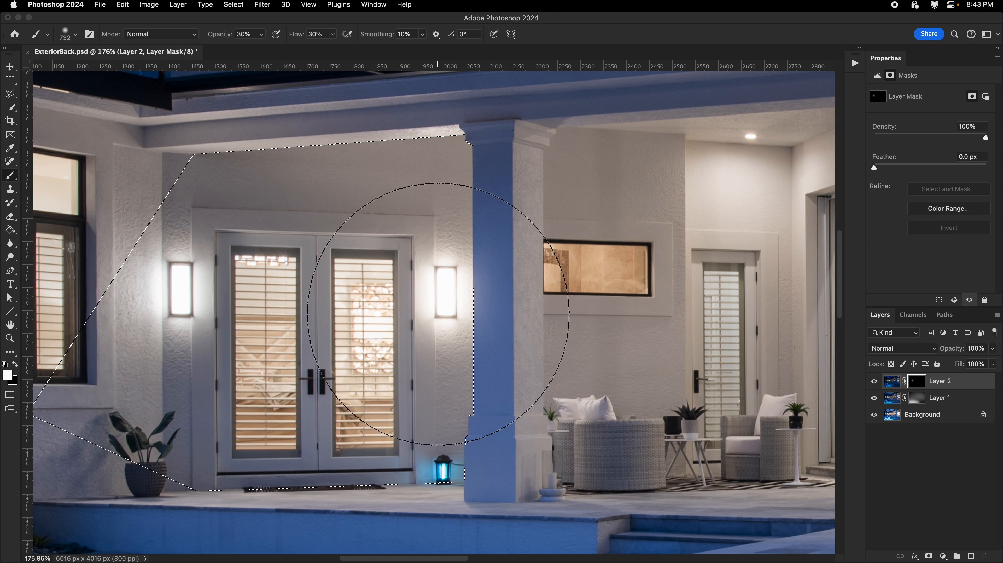
pyautogui.moveTo(480, 307)
pyautogui.mouseDown()
pyautogui.moveTo(394, 309)
pyautogui.moveTo(482, 291)
pyautogui.mouseUp()
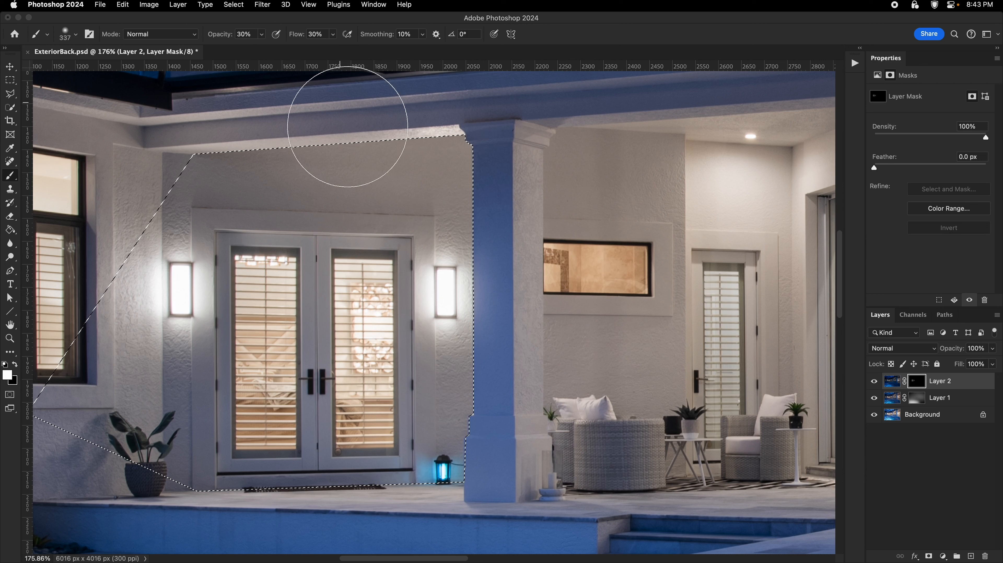
pyautogui.rightClick(435, 278)
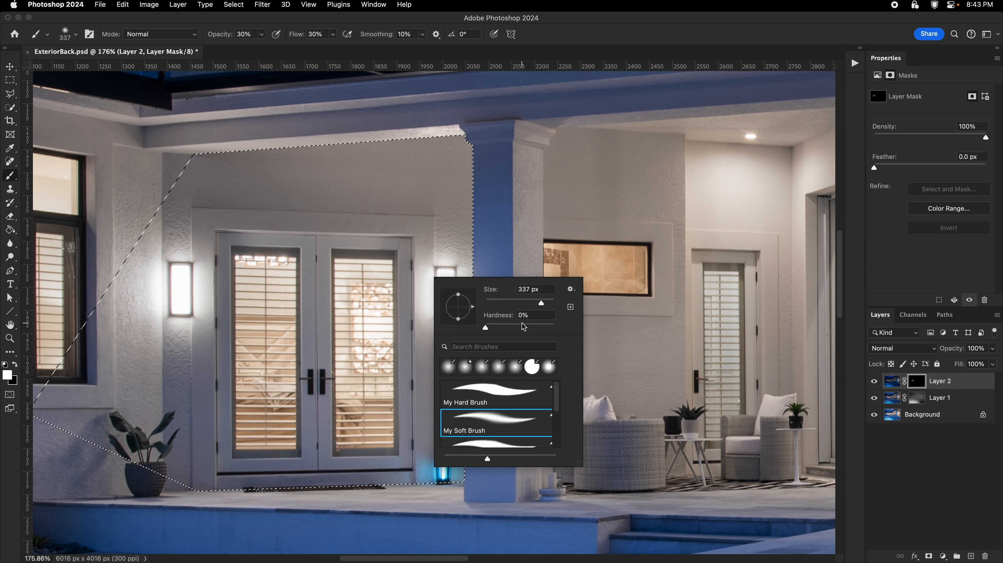
pyautogui.press('Return')
pyautogui.moveTo(458, 291); pyautogui.dragTo(478, 289)
pyautogui.click(457, 292)
pyautogui.press('super+d')
# - Paint white on Layer 2's mask over the remaining wall lights, ending with a 200 px brush
pyautogui.moveTo(182, 296); pyautogui.dragTo(240, 291)
pyautogui.moveTo(461, 305); pyautogui.dragTo(47, 302)
pyautogui.moveTo(473, 272); pyautogui.dragTo(512, 272)
pyautogui.moveTo(472, 269); pyautogui.dragTo(364, 269)
pyautogui.click(474, 270)
pyautogui.press('z')
pyautogui.moveTo(481, 278); pyautogui.dragTo(390, 278)
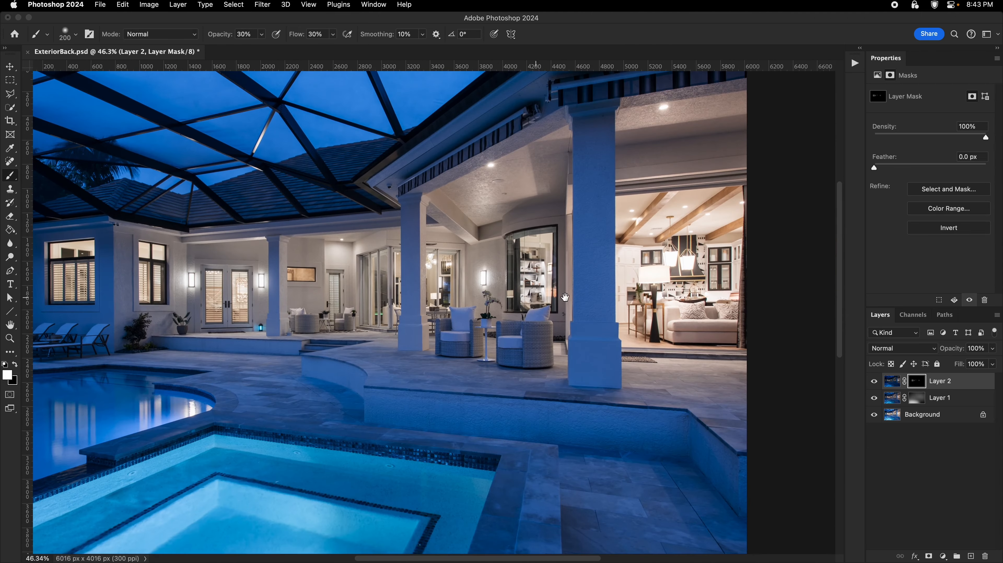
# - Set Layer 2's opacity to 92% and save the document
pyautogui.moveTo(565, 296); pyautogui.dragTo(733, 296)
pyautogui.moveTo(359, 277); pyautogui.dragTo(421, 289)
pyautogui.moveTo(348, 298)
pyautogui.mouseDown()
pyautogui.moveTo(430, 307)
pyautogui.moveTo(441, 295)
pyautogui.mouseUp()
pyautogui.press('x')
pyautogui.moveTo(392, 289); pyautogui.dragTo(339, 289)
pyautogui.press('v')
pyautogui.moveTo(952, 349); pyautogui.dragTo(946, 348)
pyautogui.press('super+s')
# - Outline the French doors and both adjacent wall lights with a closed, loosely curved Pen tool path
pyautogui.moveTo(552, 288); pyautogui.dragTo(599, 287)
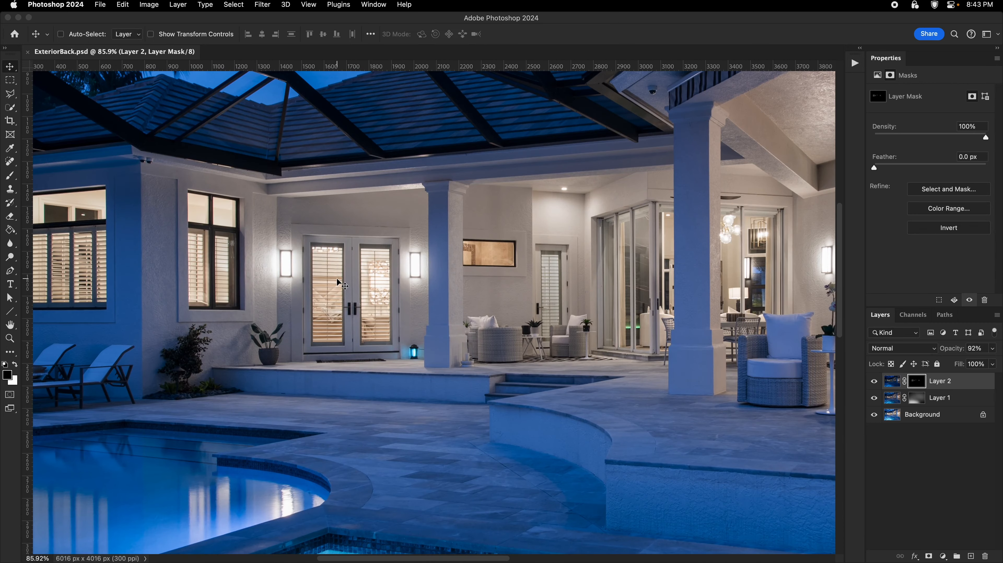
pyautogui.moveTo(364, 267); pyautogui.dragTo(425, 285)
pyautogui.press('p')
pyautogui.click(533, 208)
pyautogui.click(535, 236)
pyautogui.click(542, 278)
pyautogui.click(544, 333)
pyautogui.click(522, 398)
pyautogui.click(482, 415)
pyautogui.click(362, 426)
pyautogui.click(248, 291)
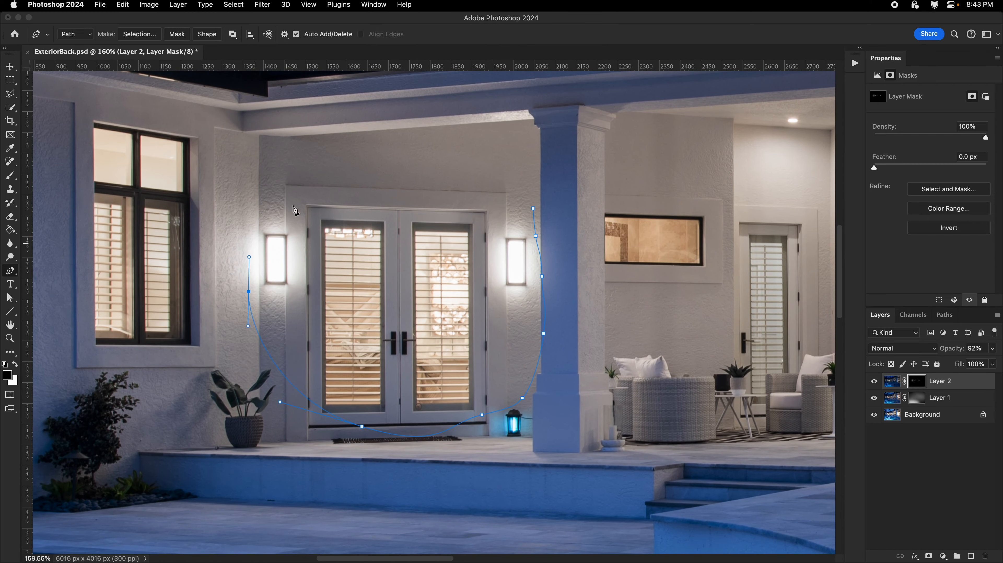
pyautogui.click(313, 194)
pyautogui.click(473, 183)
pyautogui.click(533, 208)
pyautogui.click(532, 209)
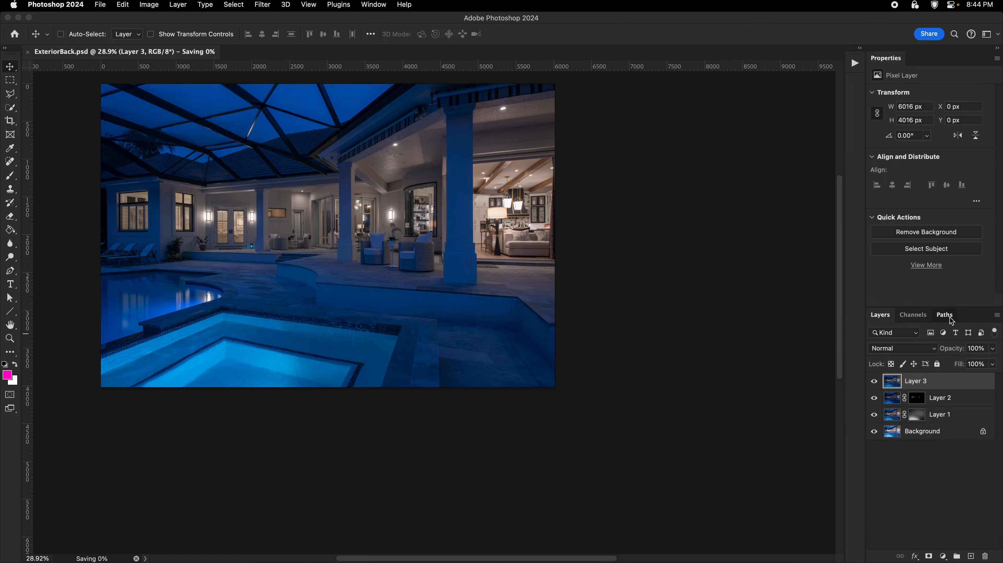
# - Add a new path to the document and hide Layer 3
pyautogui.click(945, 315)
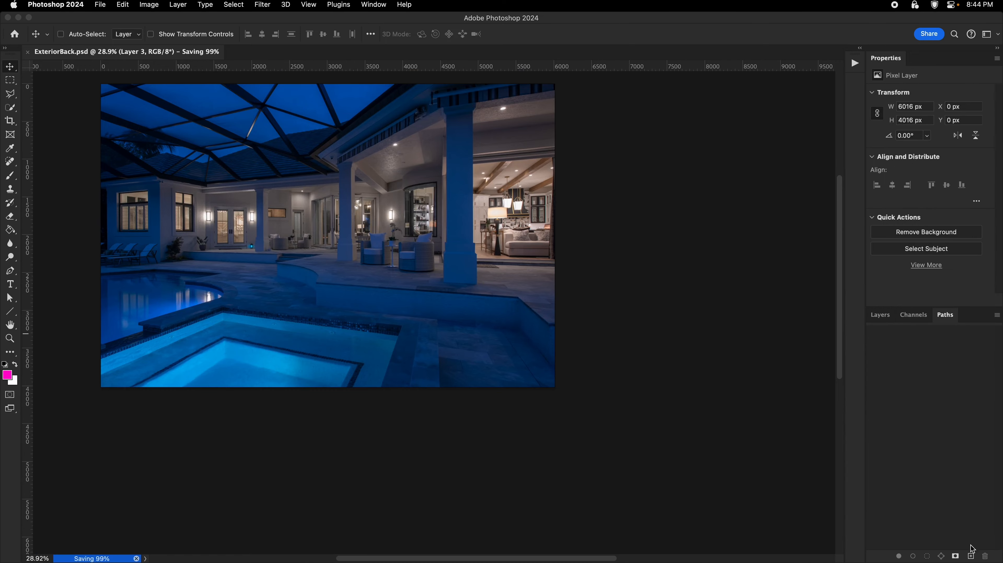
pyautogui.press('p')
pyautogui.click(879, 315)
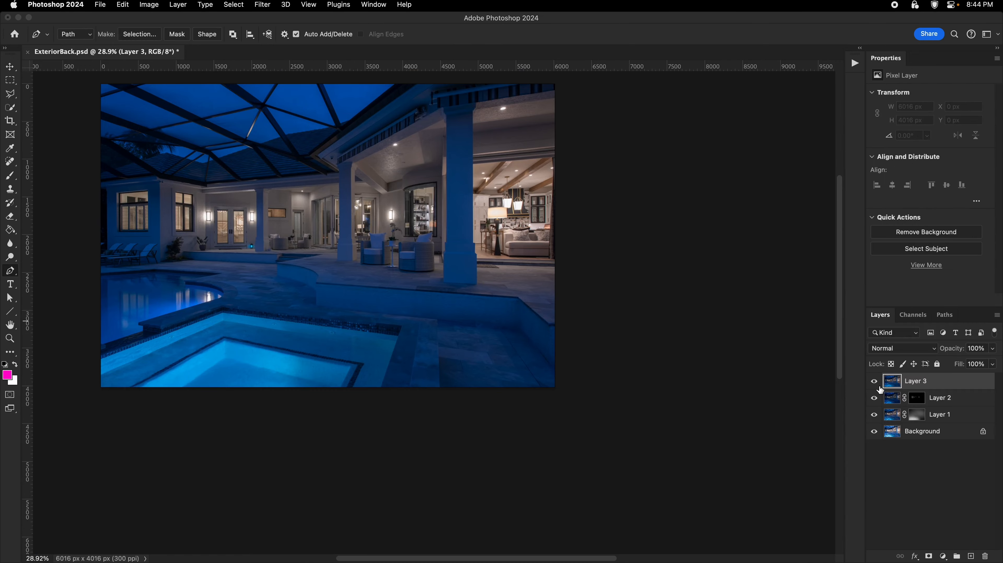
pyautogui.click(875, 382)
# - Trace the kitchen opening with the Pen tool along its upper edge, outer side and bottom threshold up to the large column
pyautogui.press('z')
pyautogui.click(516, 192)
pyautogui.click(509, 181)
pyautogui.click(483, 154)
pyautogui.click(469, 144)
pyautogui.click(461, 141)
pyautogui.click(424, 142)
pyautogui.click(424, 142)
pyautogui.press('p')
pyautogui.moveTo(670, 237); pyautogui.dragTo(276, 221)
pyautogui.click(513, 252)
pyautogui.moveTo(433, 278); pyautogui.dragTo(542, 289)
pyautogui.press('z')
pyautogui.moveTo(459, 286); pyautogui.dragTo(484, 287)
pyautogui.press('p')
pyautogui.press('F1')
pyautogui.click(441, 290)
# - Continue the path up the column's stepped base and straight edge, closing it at the kitchen opening's upper corner
pyautogui.click(441, 190)
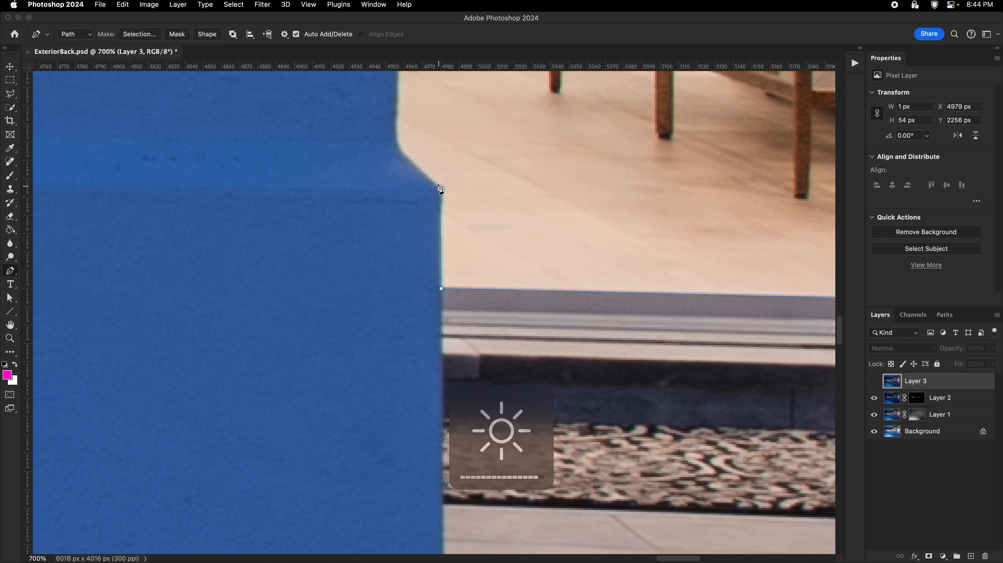
pyautogui.scroll(3, 437, 197)
pyautogui.click(416, 211)
pyautogui.scroll(10, 428, 394)
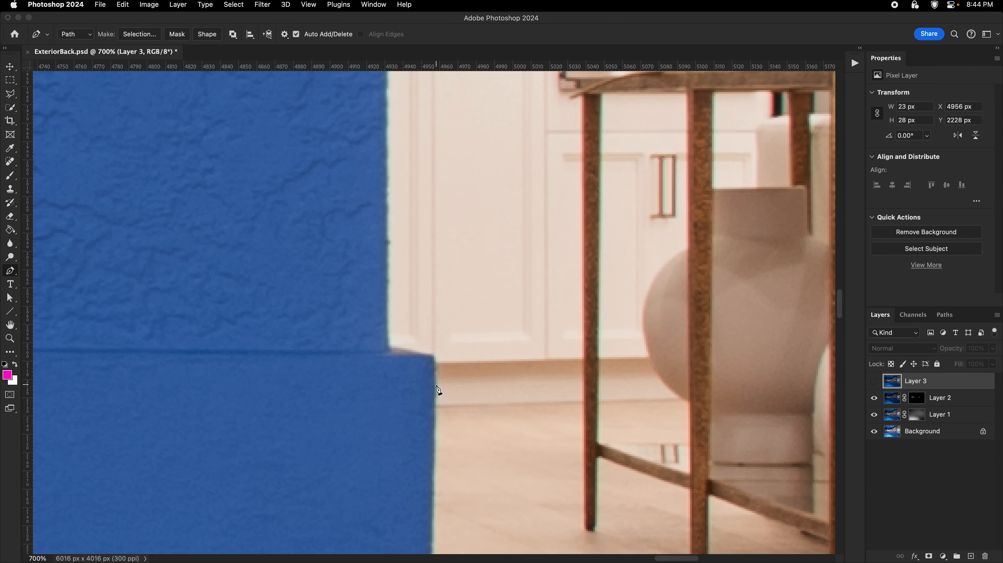
pyautogui.click(431, 355)
pyautogui.press('F1')
pyautogui.click(390, 346)
pyautogui.scroll(3, 405, 469)
pyautogui.scroll(3, 405, 469)
pyautogui.click(393, 151)
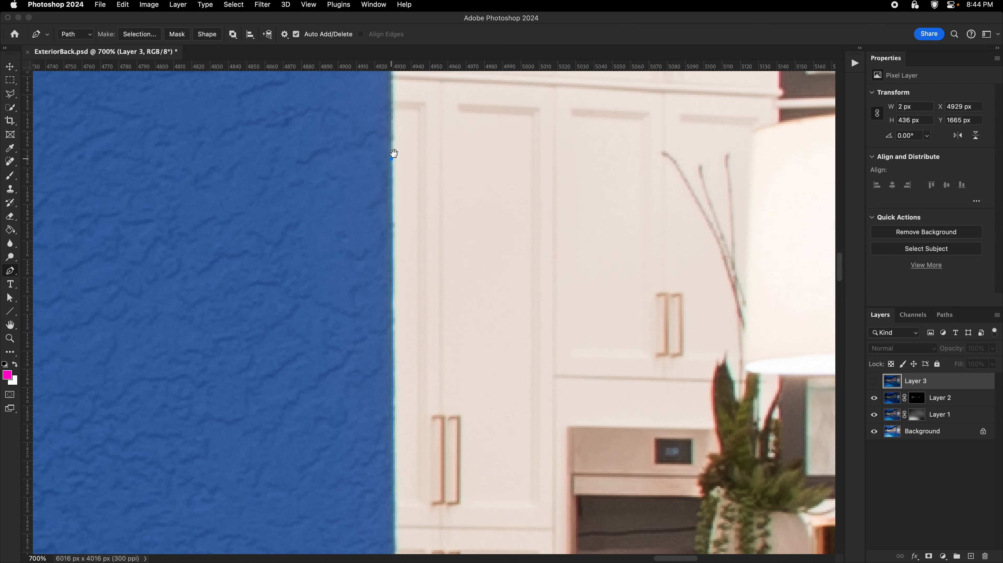
pyautogui.scroll(5, 385, 318)
pyautogui.scroll(10, 370, 259)
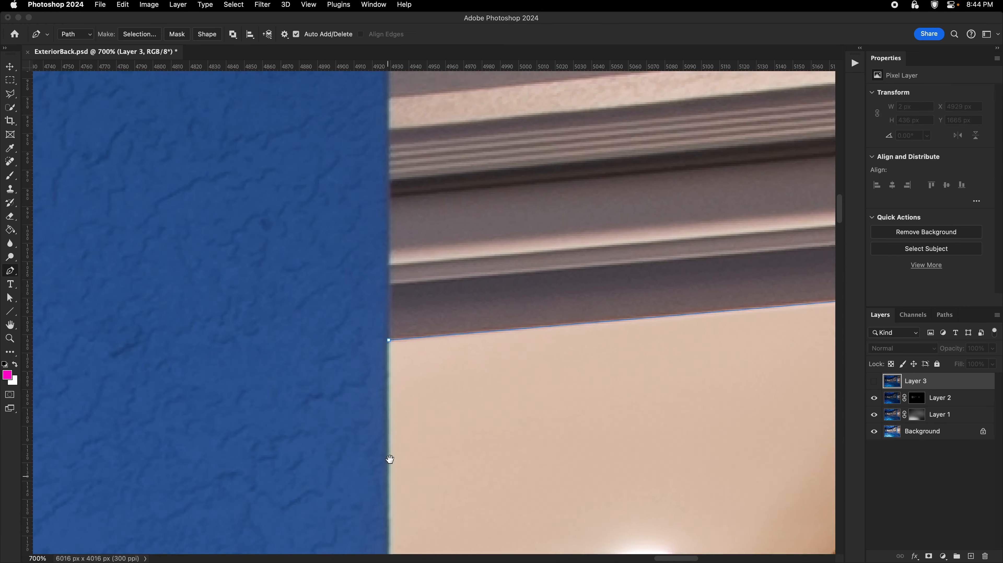
pyautogui.click(395, 459)
# - Convert the kitchen path to a selection, show Layer 3 and add a layer mask from the selection
pyautogui.rightClick(430, 405)
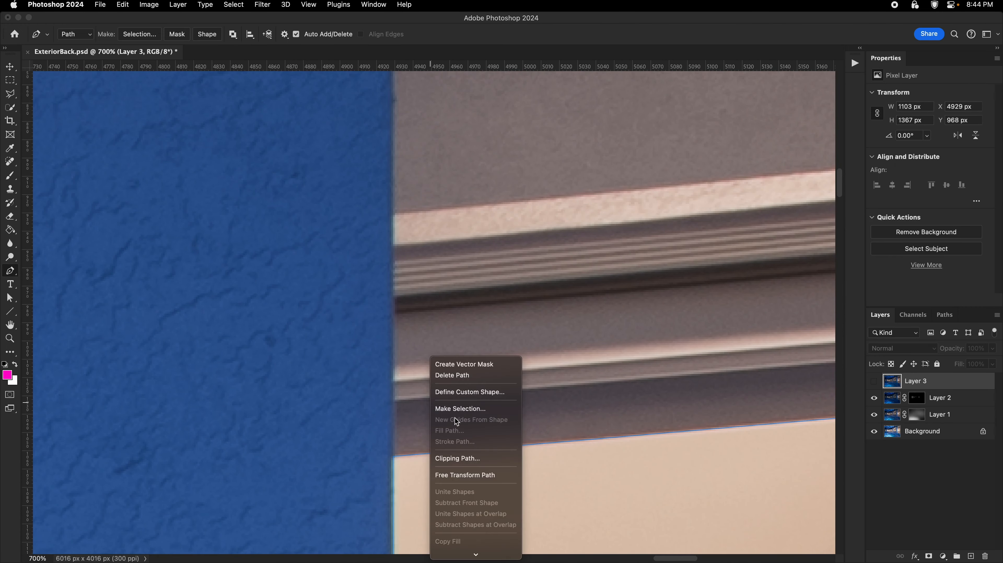
pyautogui.click(472, 409)
pyautogui.press('Return')
pyautogui.click(874, 381)
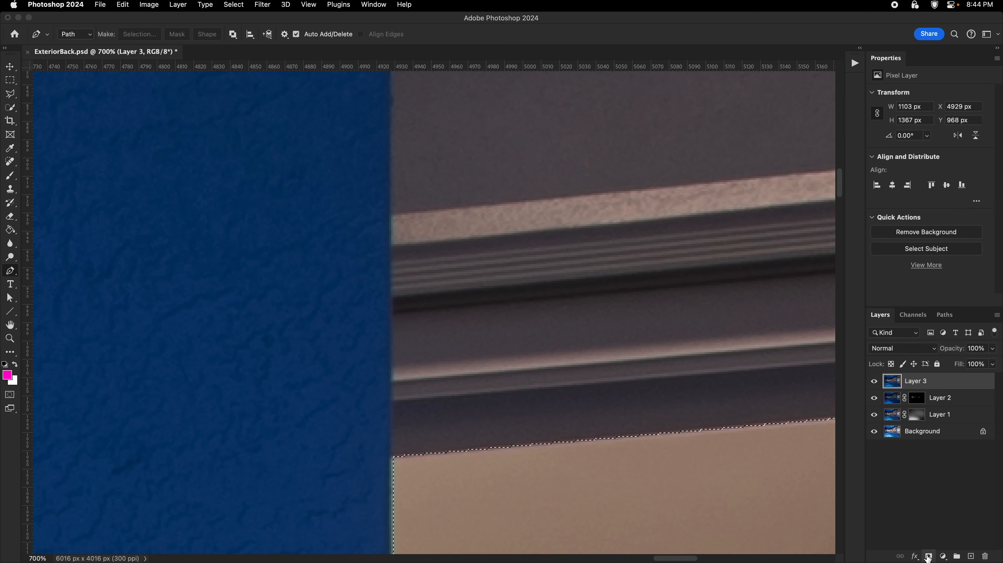
pyautogui.click(929, 556)
# - Reactivate Path 1 and start a new Pen outline at the curved window's upper corner nearest the large column
pyautogui.scroll(-10, 600, 385)
pyautogui.scroll(-2, 564, 357)
pyautogui.press('z')
pyautogui.press('F2')
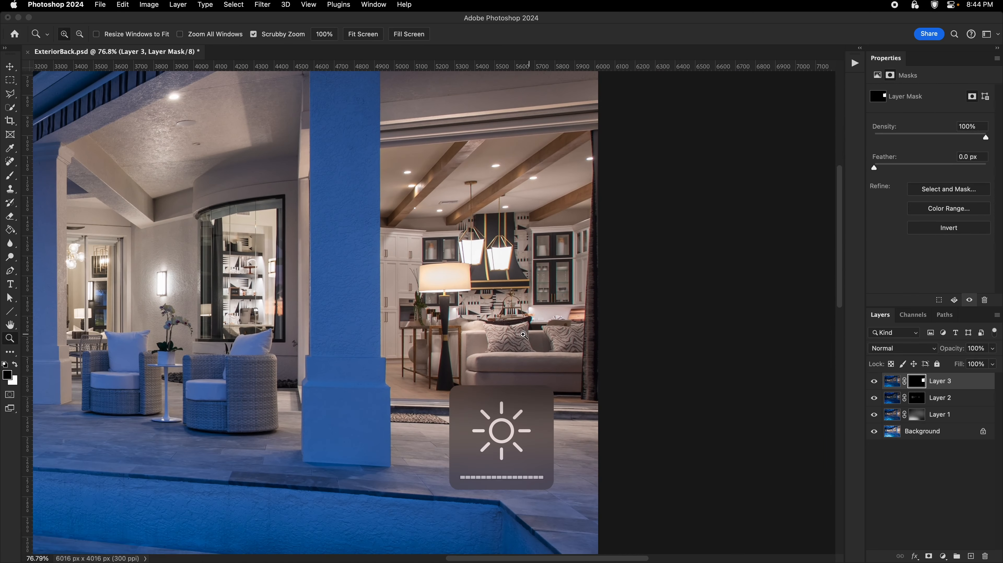
pyautogui.hscroll(-4, 487, 140)
pyautogui.hscroll(-5, 457, 253)
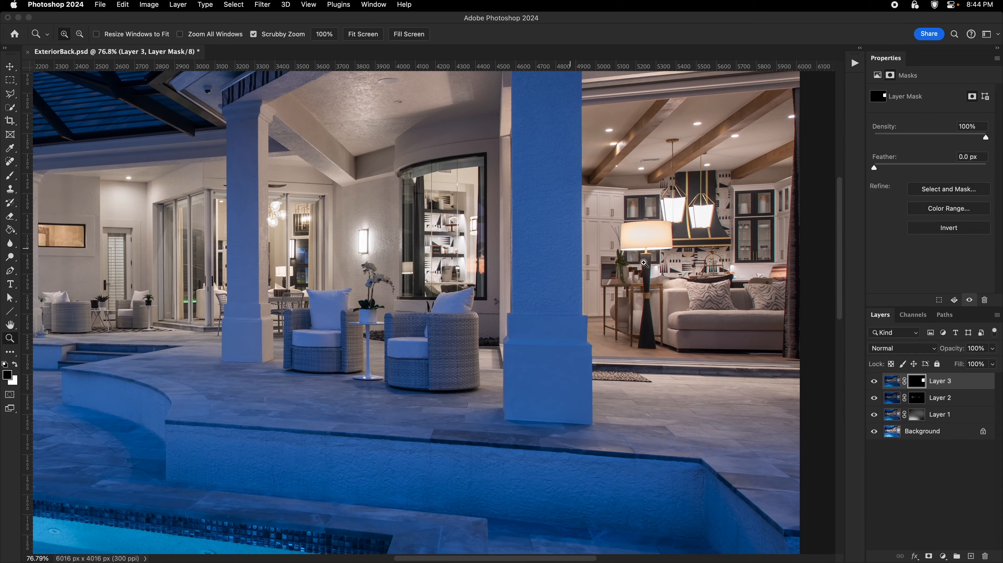
pyautogui.press('p')
pyautogui.click(944, 314)
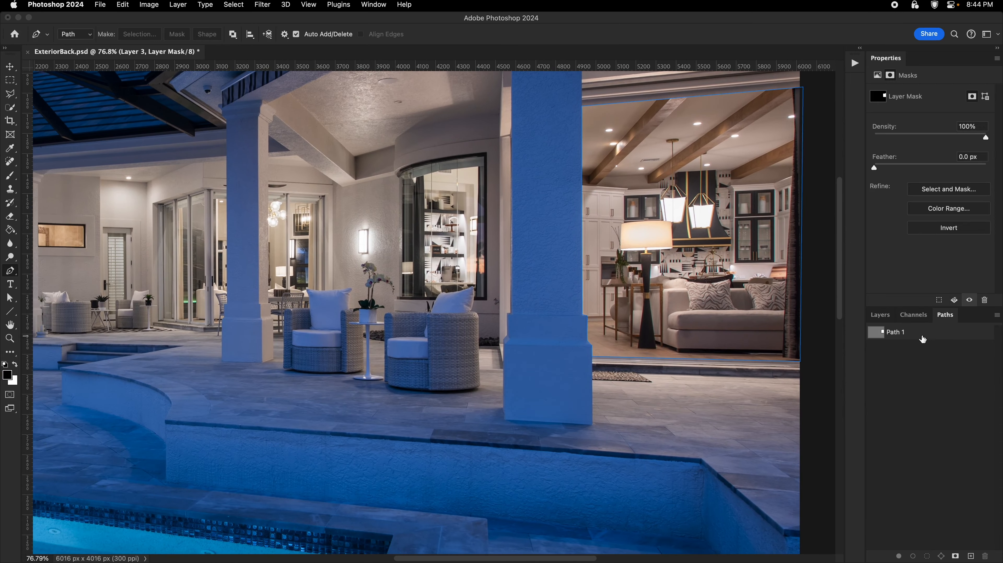
pyautogui.press('z')
pyautogui.scroll(5, 487, 145)
pyautogui.scroll(3, 487, 145)
pyautogui.press('p')
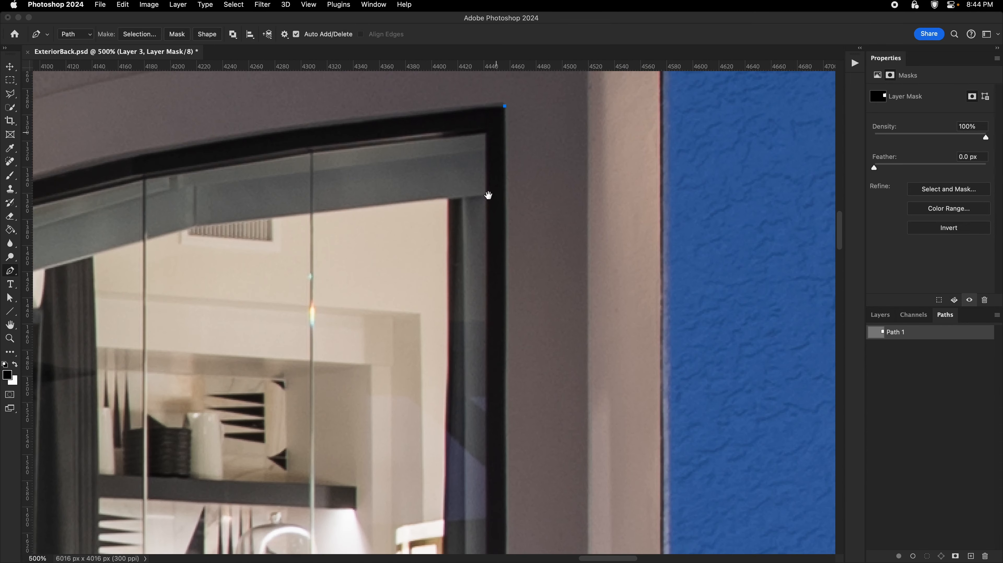
# - Trace the path down the window frame's right edge, along its bottom edge and up the side of the chair pillow
pyautogui.scroll(-10, 489, 195)
pyautogui.hscroll(-3, 522, 312)
pyautogui.scroll(-3, 552, 322)
pyautogui.scroll(2, 578, 376)
pyautogui.click(610, 380)
pyautogui.click(486, 382)
pyautogui.click(495, 309)
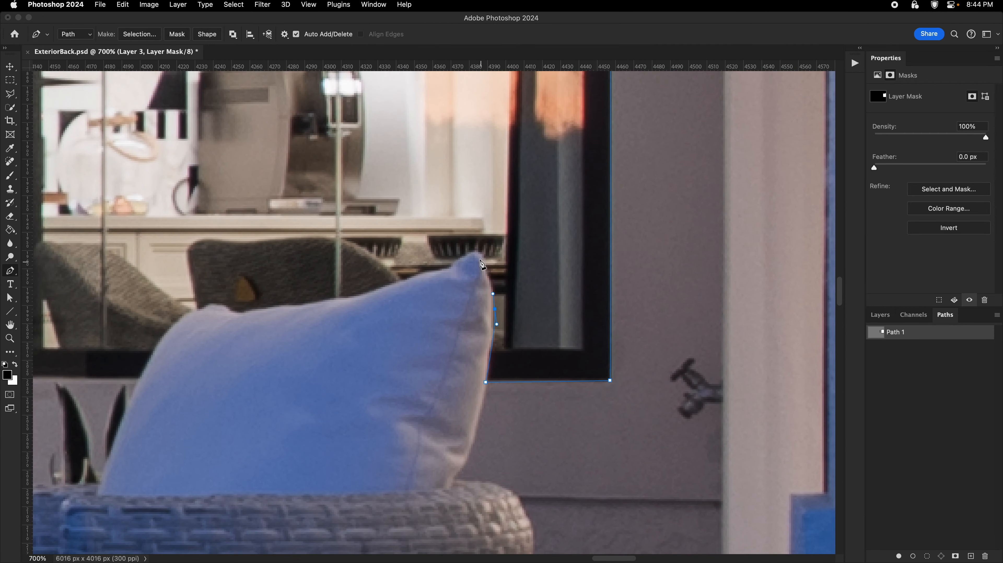
# - Continue the path over the pillow's tip and along its sloping upper edge down to the window's bottom frame
pyautogui.click(478, 255)
pyautogui.moveTo(442, 270); pyautogui.dragTo(413, 275)
pyautogui.moveTo(329, 301)
pyautogui.mouseDown()
pyautogui.moveTo(305, 301)
pyautogui.moveTo(333, 298)
pyautogui.mouseUp()
pyautogui.moveTo(255, 310); pyautogui.dragTo(247, 311)
pyautogui.moveTo(237, 310); pyautogui.dragTo(230, 308)
pyautogui.moveTo(210, 305); pyautogui.dragTo(199, 306)
pyautogui.click(171, 327)
pyautogui.click(142, 380)
# - Extend the path around the window's lower left corner and up its left edge to the start of the arched top
pyautogui.moveTo(145, 385); pyautogui.dragTo(482, 383)
pyautogui.click(126, 369)
pyautogui.moveTo(214, 397); pyautogui.dragTo(244, 540)
pyautogui.moveTo(271, 296); pyautogui.dragTo(283, 509)
pyautogui.moveTo(289, 81); pyautogui.dragTo(291, 330)
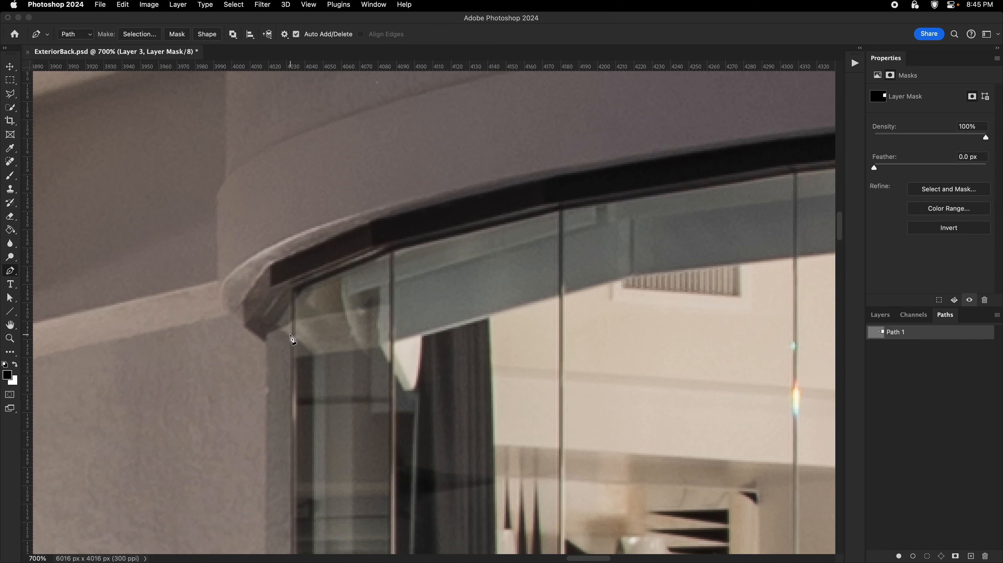
pyautogui.moveTo(288, 448); pyautogui.dragTo(310, 106)
pyautogui.moveTo(295, 512); pyautogui.dragTo(325, 268)
pyautogui.press('super+z')
pyautogui.moveTo(331, 81); pyautogui.dragTo(340, 309)
pyautogui.click(331, 300)
# - Trace the window's arched top frame from its left end and close the path at the upper right corner
pyautogui.click(309, 285)
pyautogui.click(309, 265)
pyautogui.click(337, 220)
pyautogui.click(437, 177)
pyautogui.click(611, 135)
pyautogui.moveTo(512, 252); pyautogui.dragTo(424, 393)
pyautogui.moveTo(435, 203); pyautogui.dragTo(481, 221)
pyautogui.press('p')
pyautogui.scroll(5, 421, 276)
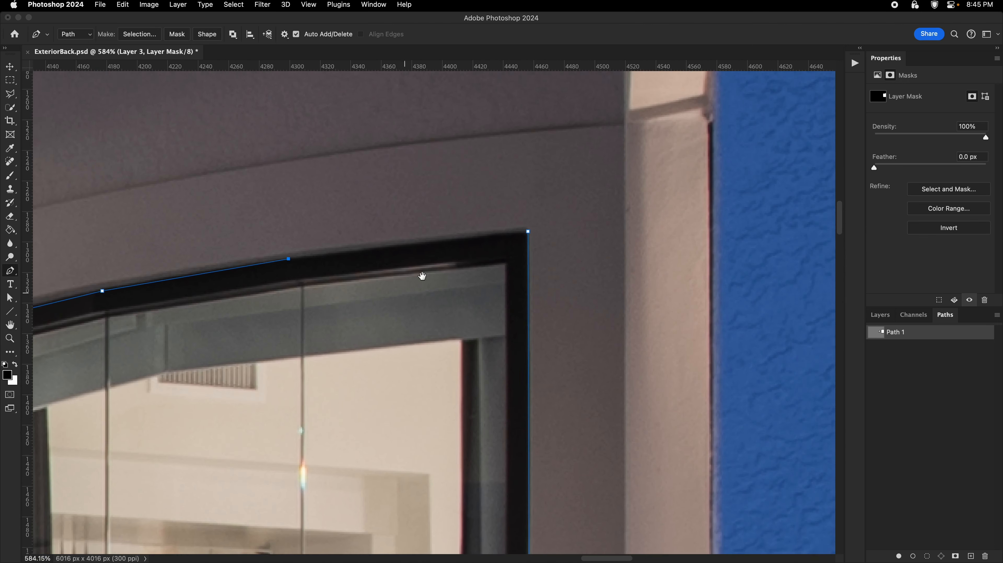
# - Convert the path with the kitchen opening and curved window into a selection and return to the layer stack
pyautogui.rightClick(451, 290)
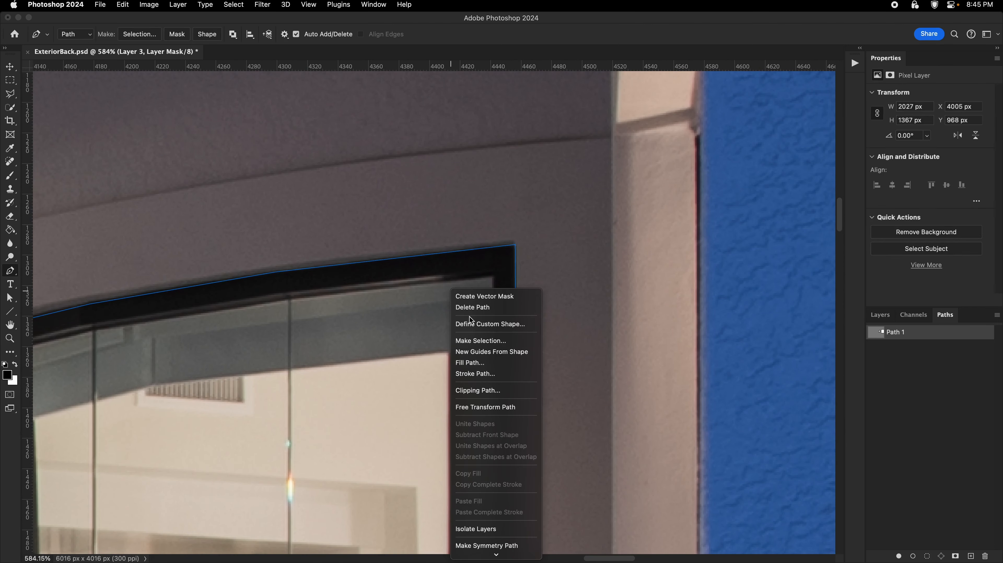
pyautogui.click(483, 340)
pyautogui.press('Return')
pyautogui.click(880, 315)
# - Paint white inside the curved window on Layer 3's mask with a smaller brush at 30% opacity and 30% flow
pyautogui.moveTo(536, 287)
pyautogui.mouseDown()
pyautogui.moveTo(456, 285)
pyautogui.moveTo(418, 188)
pyautogui.mouseUp()
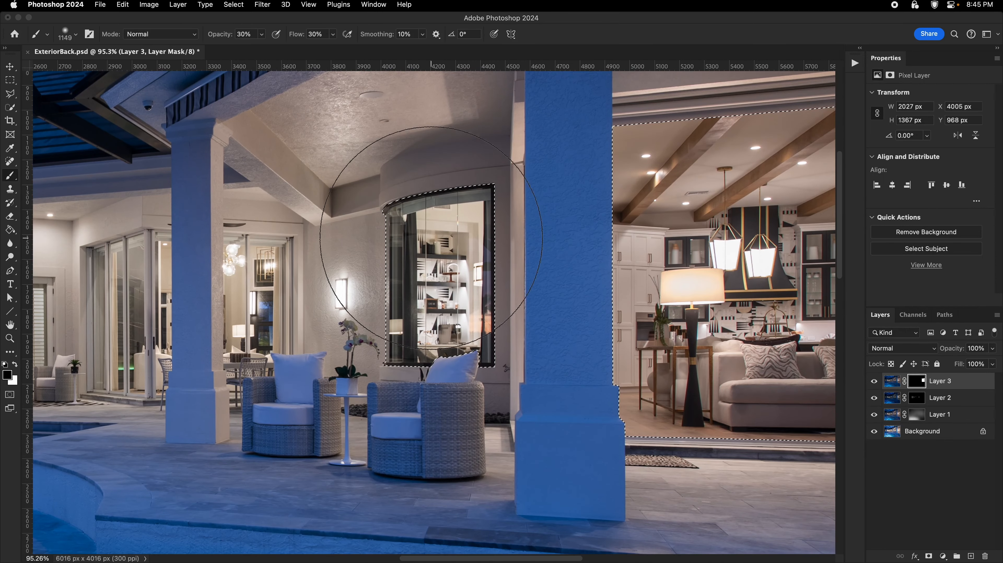
pyautogui.press('b')
pyautogui.press('x')
pyautogui.press('[')
pyautogui.moveTo(447, 264); pyautogui.dragTo(459, 343)
pyautogui.moveTo(445, 385); pyautogui.dragTo(362, 427)
pyautogui.hscroll(3, 384, 360)
pyautogui.scroll(-2, 384, 360)
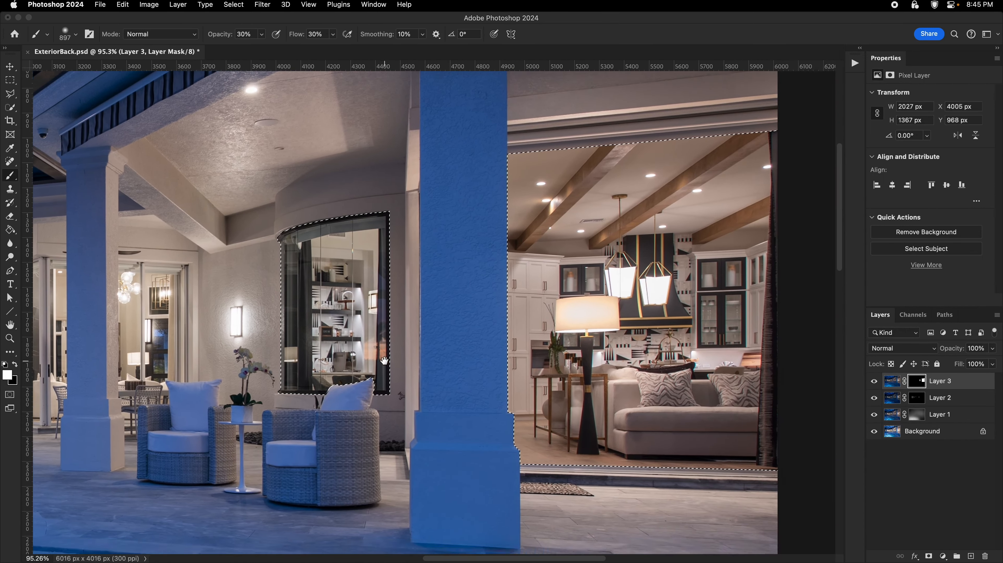